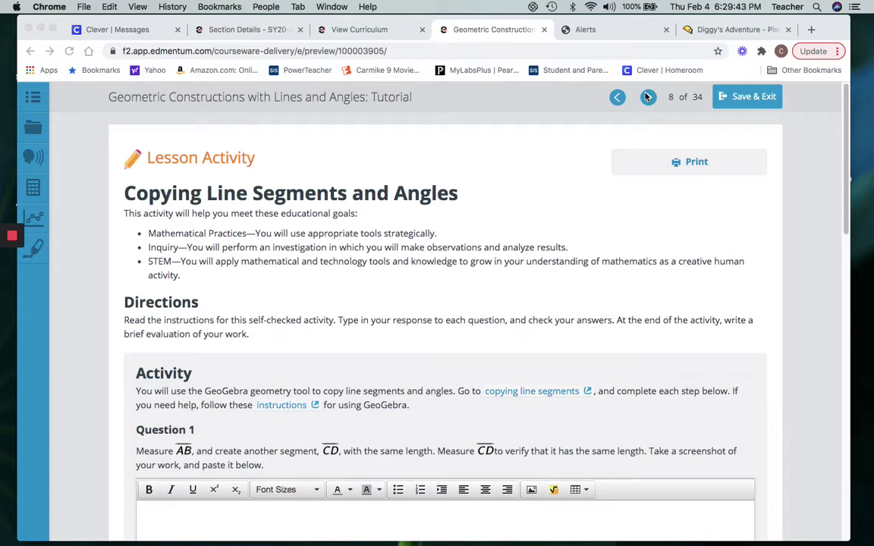
Step: Open the linked copying line segments GeoGebra activity and review the instructions for Question 1
scroll(458, 210, "down", 3)
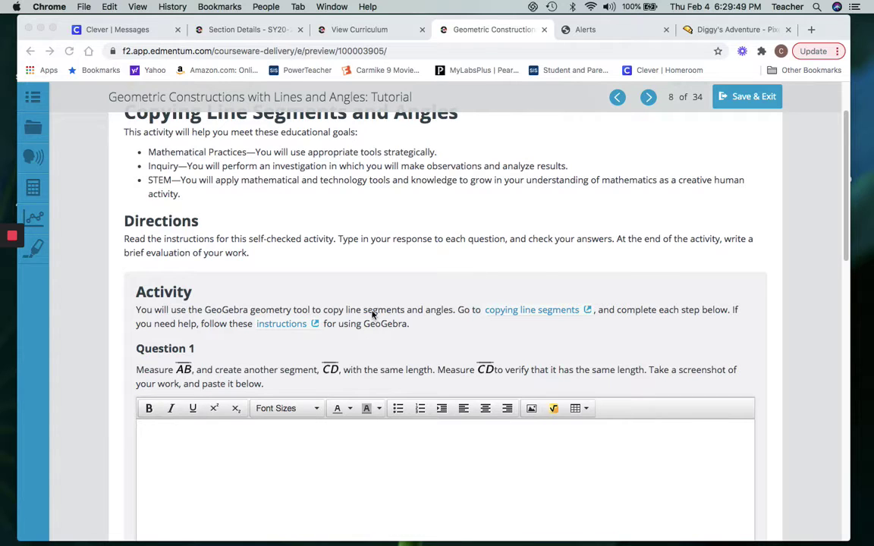
left_click(518, 311)
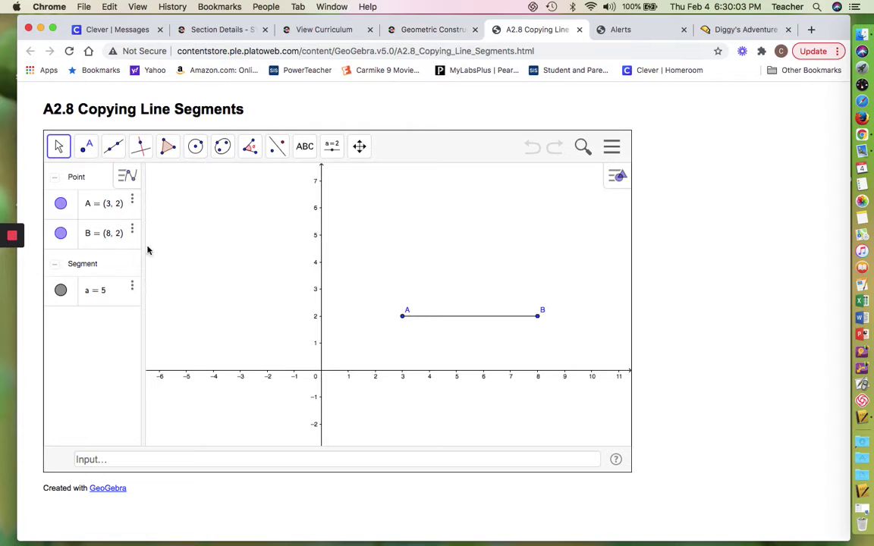
left_click(418, 30)
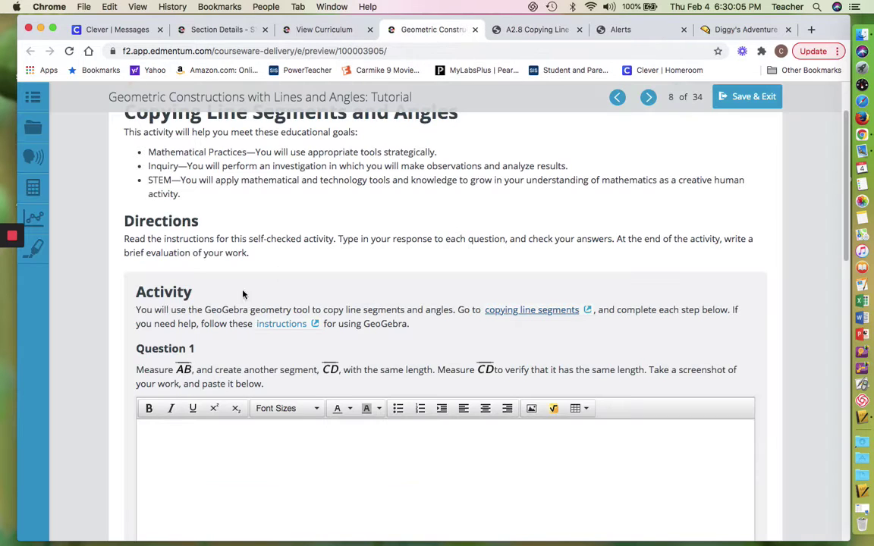
scroll(112, 336, "down", 3)
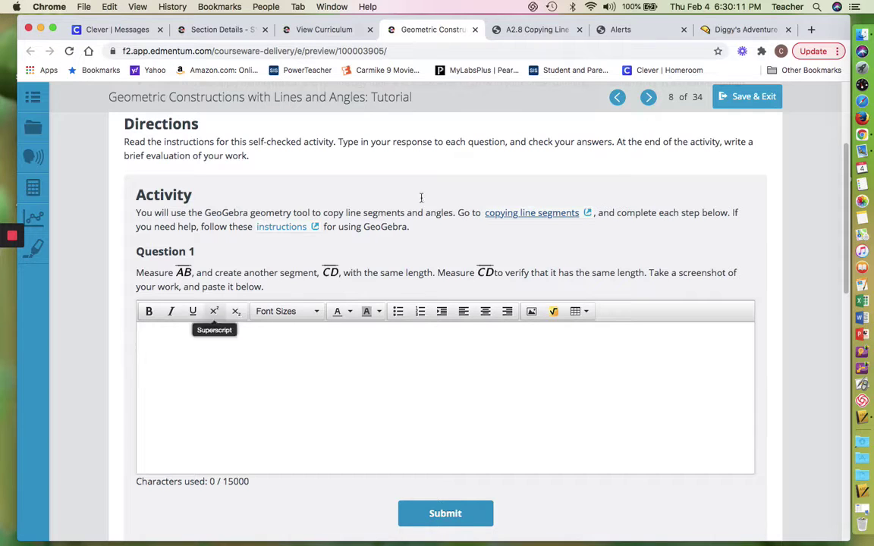
left_click(529, 32)
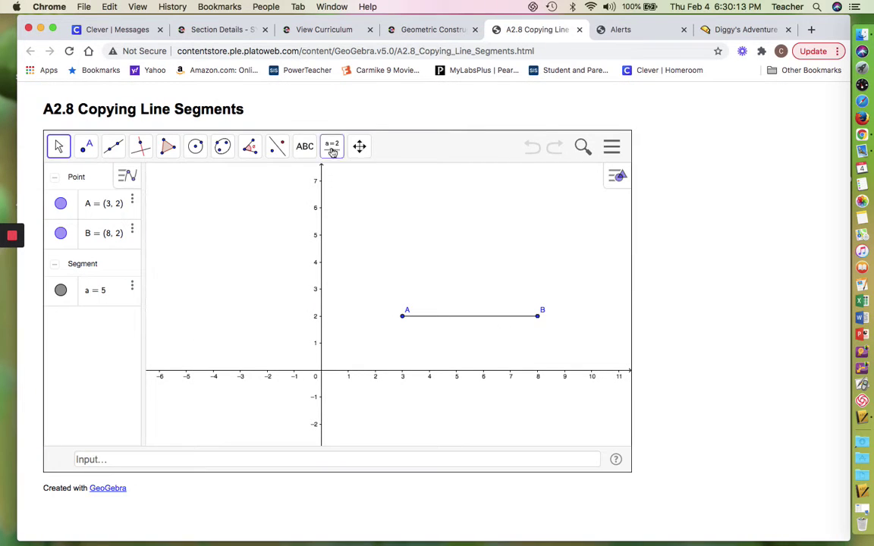
Step: Measure segment AB on the graph with the Distance or Length tool
left_click(254, 148)
left_click(271, 236)
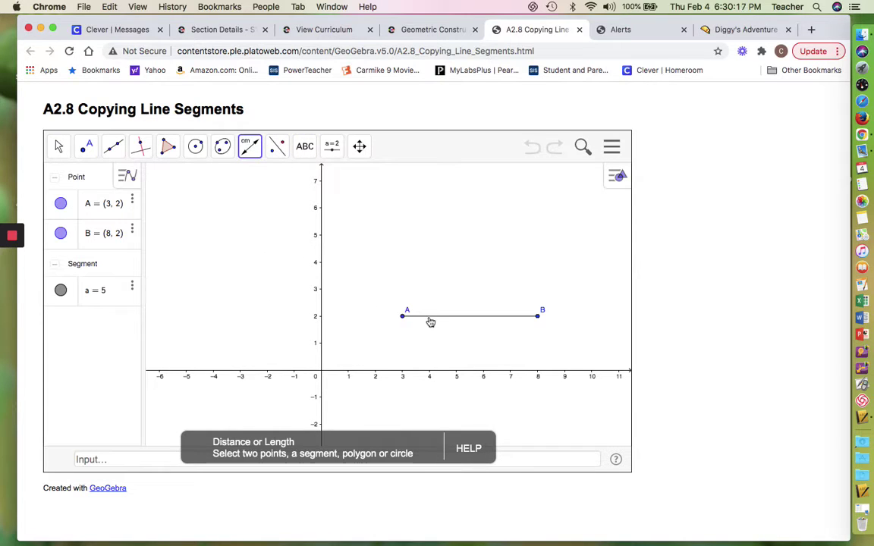
left_click(429, 317)
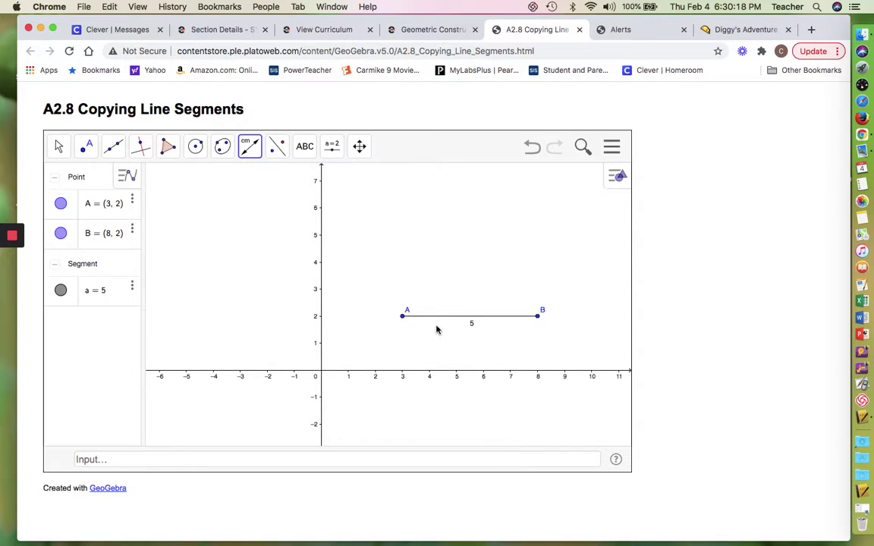
left_click(430, 30)
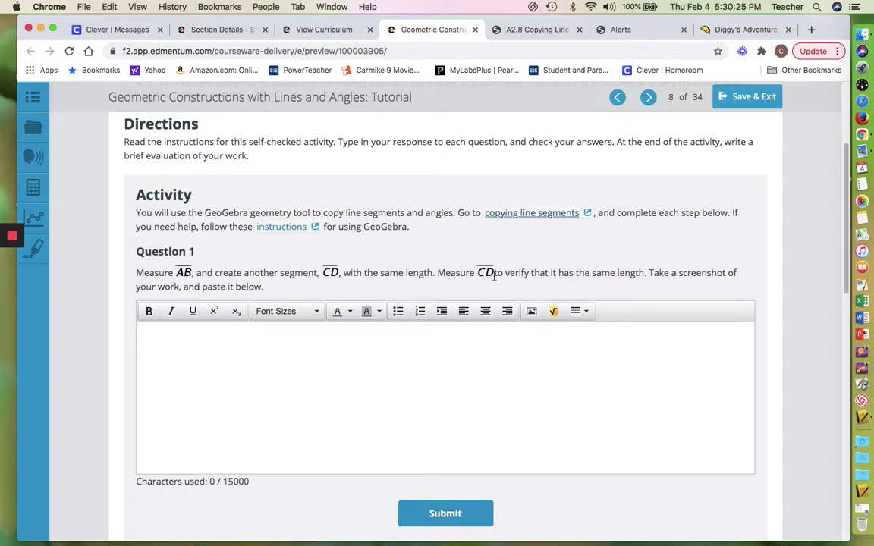
left_click(537, 29)
left_click(114, 148)
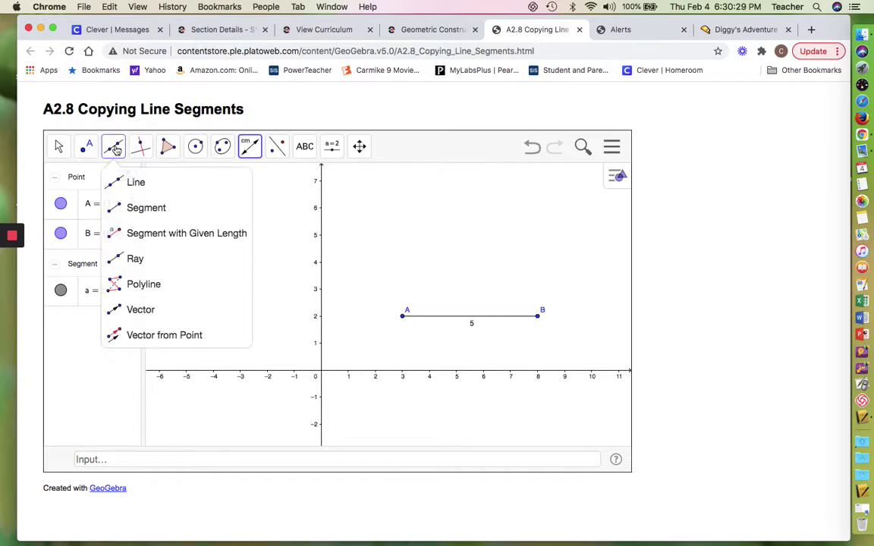
left_click(135, 233)
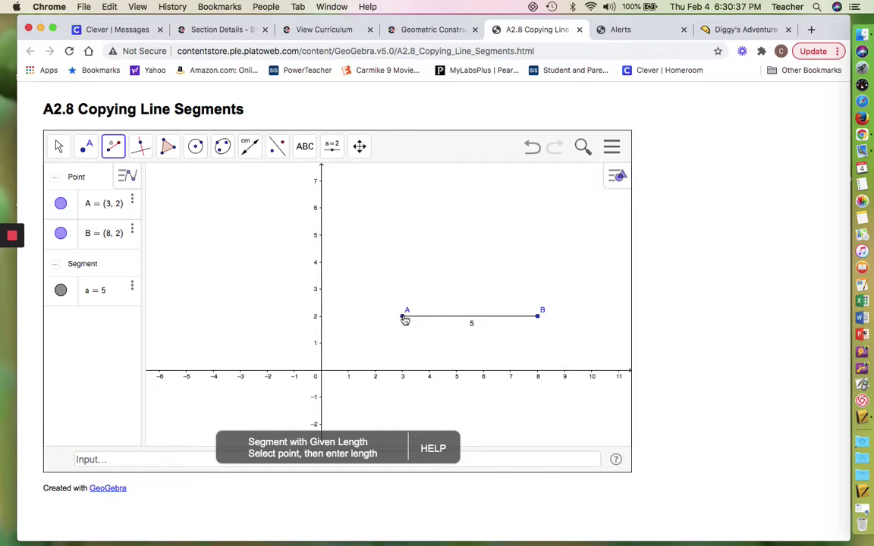
left_click(403, 317)
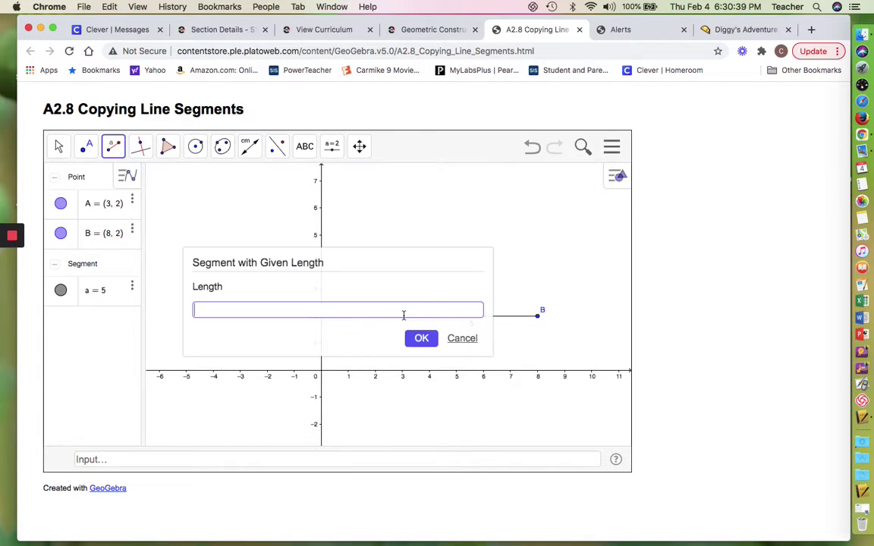
type("5")
key("Return")
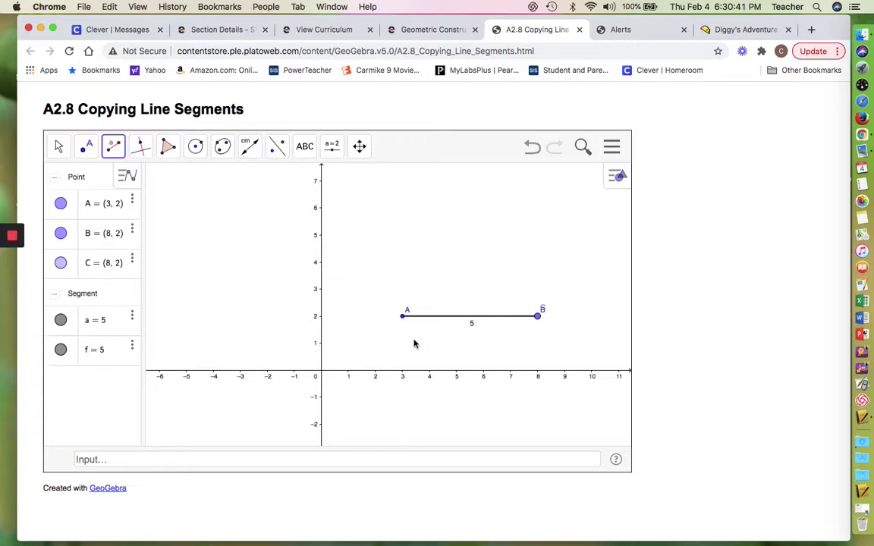
left_click(496, 316)
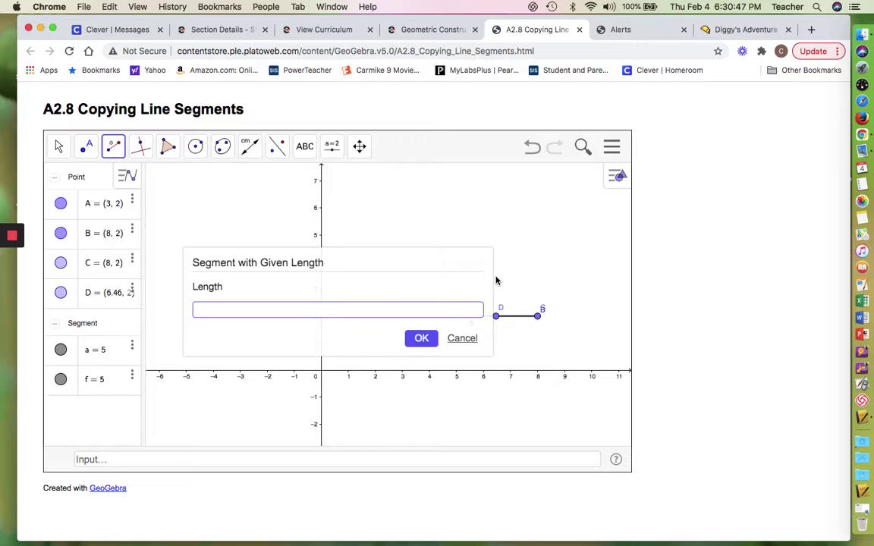
left_click(461, 339)
left_click(534, 150)
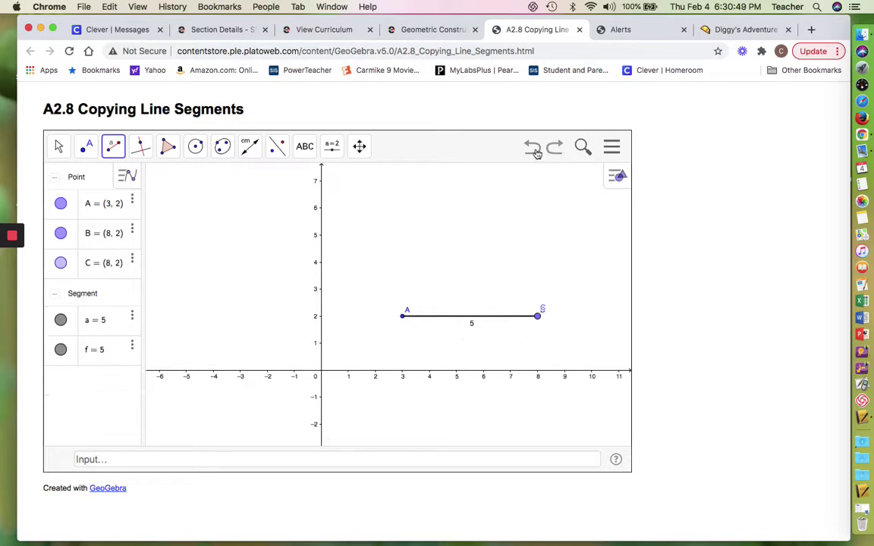
left_click(535, 151)
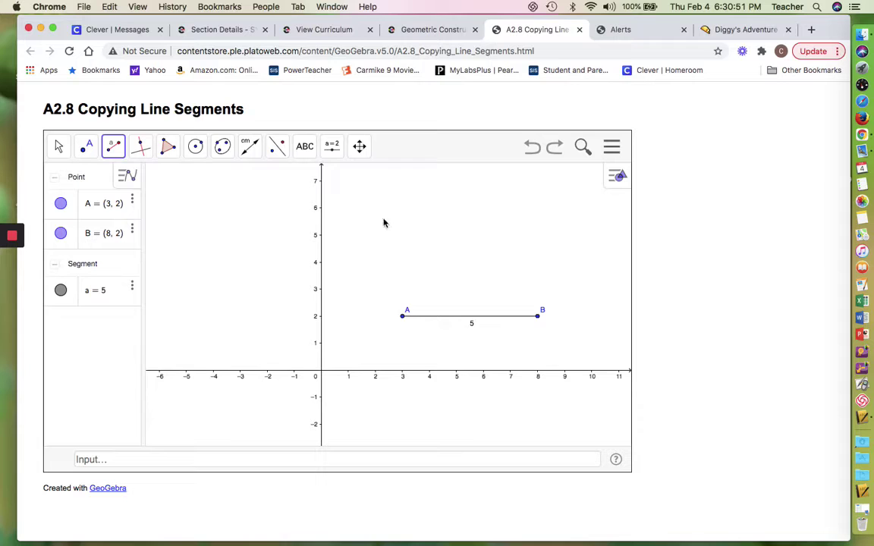
Step: Add two points above segment AB by entering the coordinates (3,3) and (8,3)
left_click(112, 147)
left_click(118, 206)
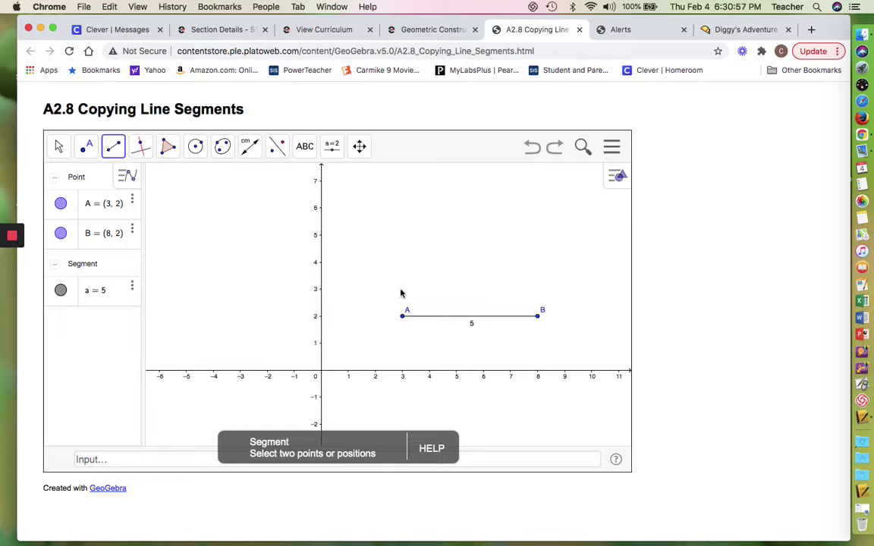
left_click(142, 459)
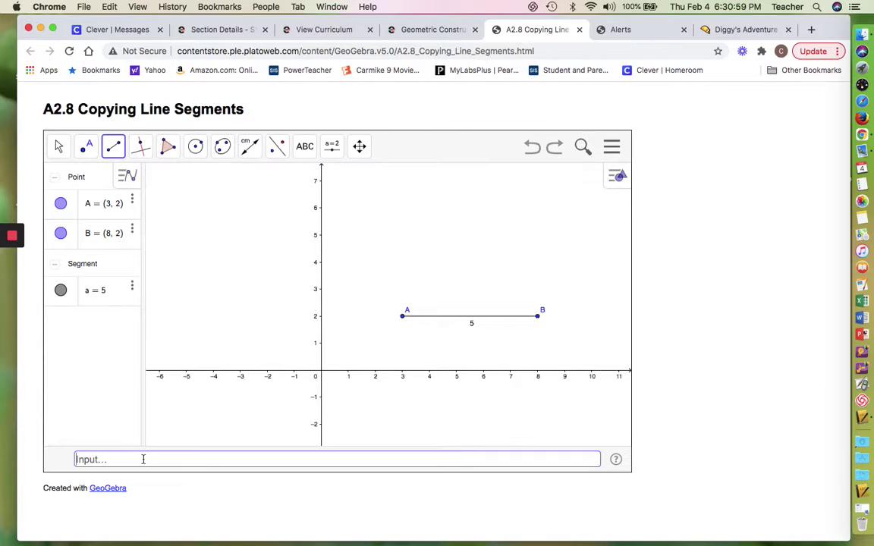
type("(")
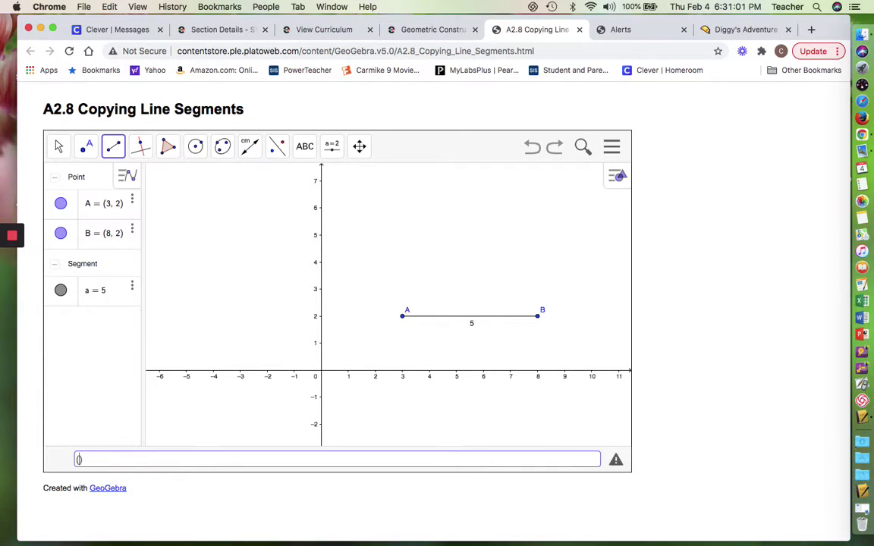
type("3,3")
key("Return")
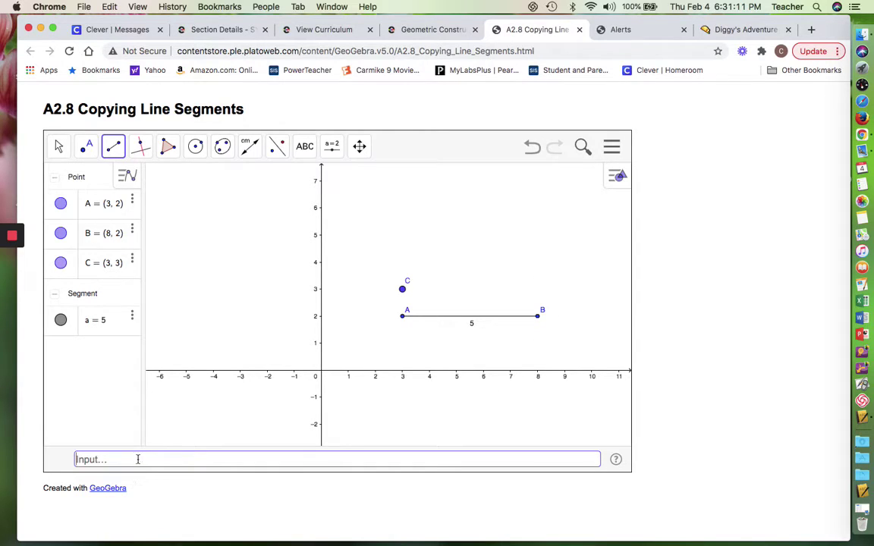
type("*")
key("BackSpace")
type("(8,3")
key("Return")
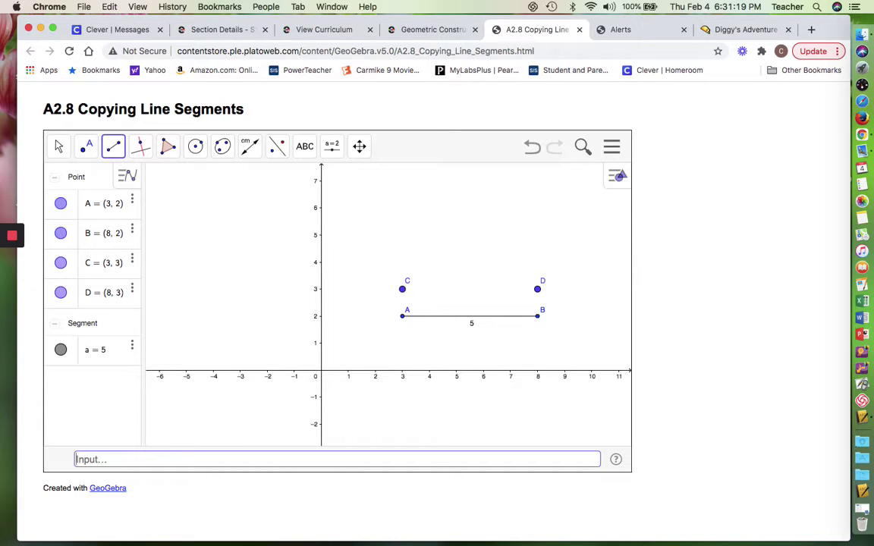
Step: Draw a segment connecting points C and D with the Segment tool
left_click(113, 146)
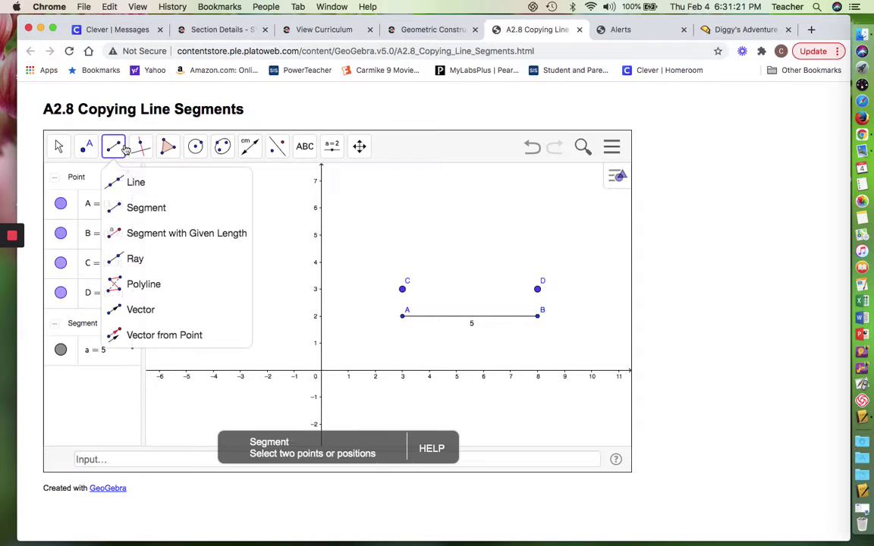
left_click(130, 201)
left_click(402, 289)
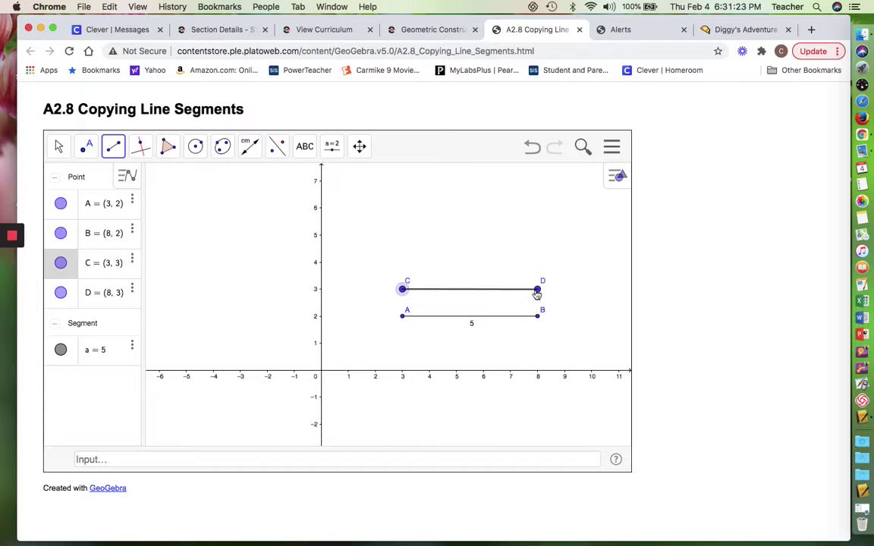
left_click(538, 290)
Step: Measure segment CD on the graph with the Distance or Length tool
left_click(249, 146)
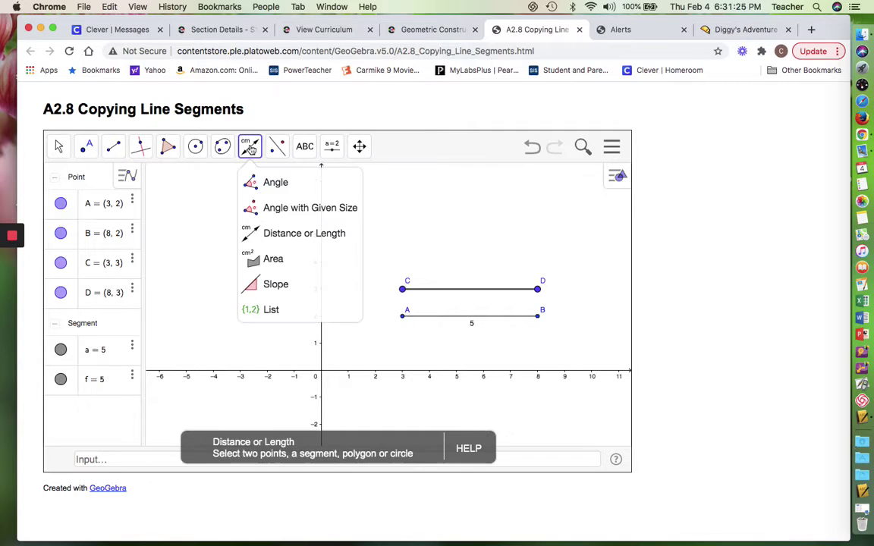
left_click(269, 259)
left_click(250, 145)
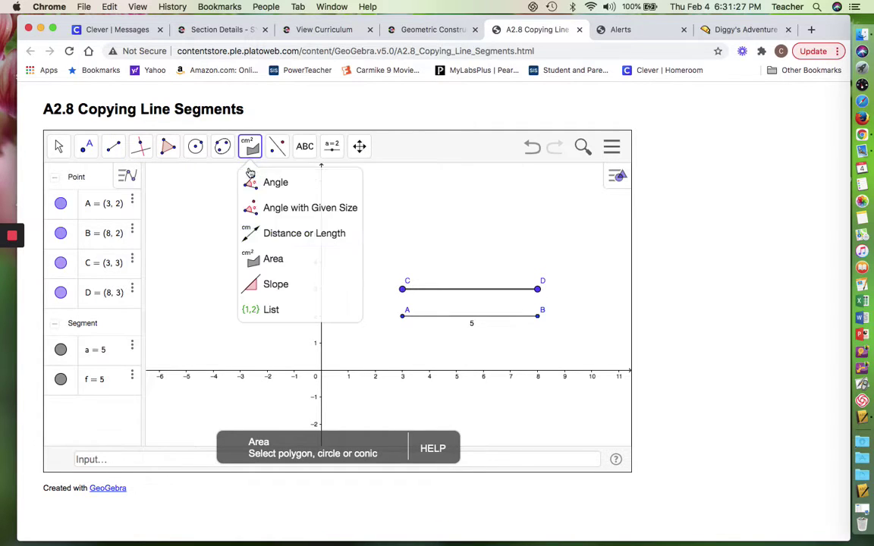
left_click(260, 235)
left_click(446, 289)
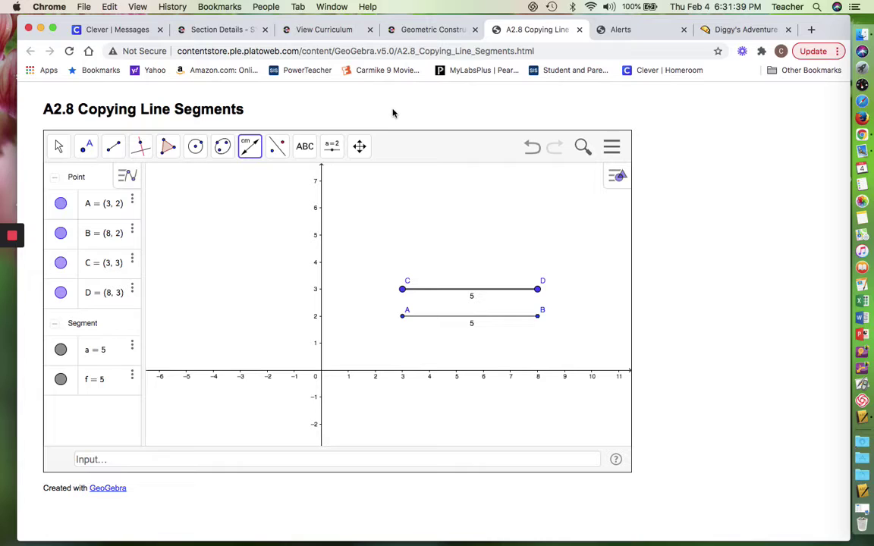
Step: Capture a screenshot of segments AB and CD and insert the image from the Desktop into the Question 1 answer
key("super+shift+4")
left_click_drag(375, 251, 534, 363)
left_click(447, 30)
left_click(441, 402)
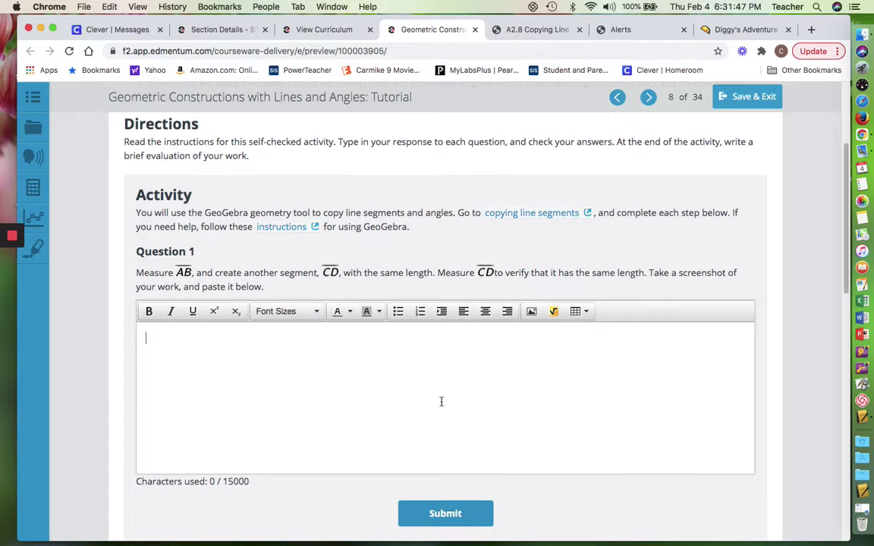
left_click(532, 314)
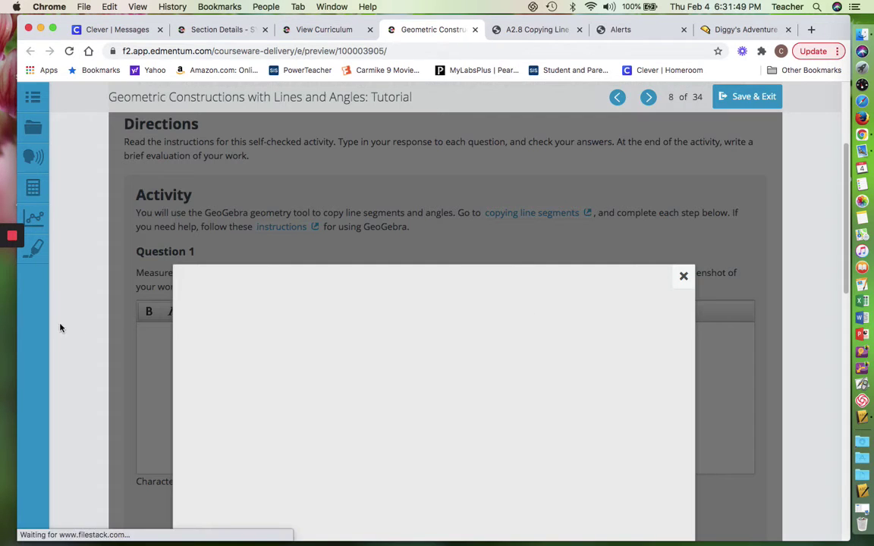
scroll(62, 329, "down", 2)
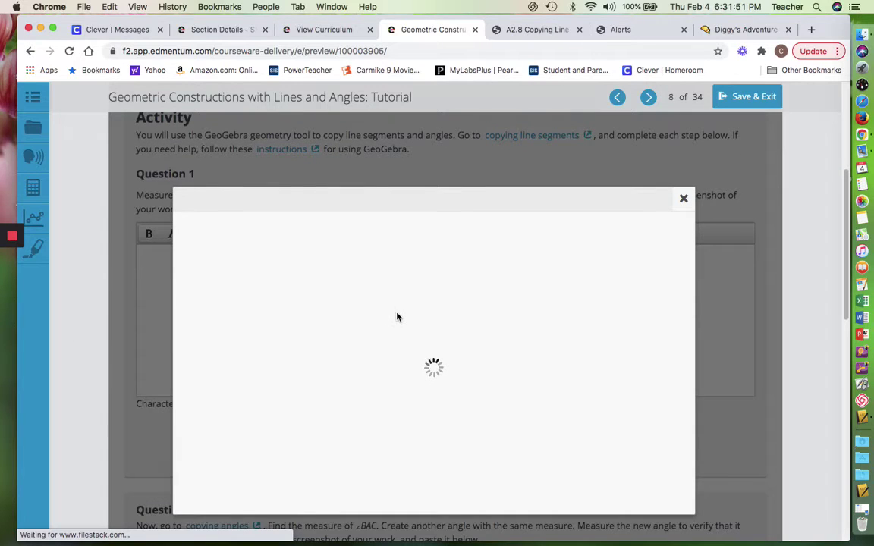
left_click(463, 490)
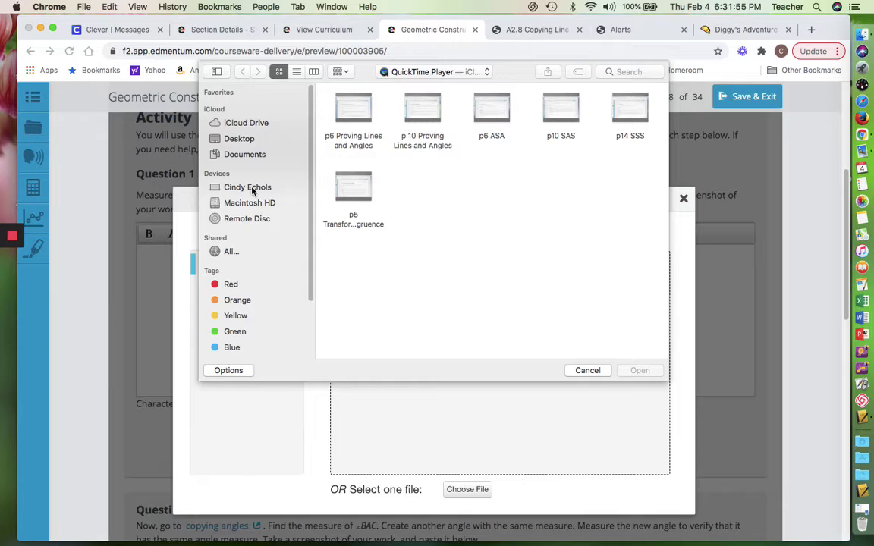
left_click(237, 138)
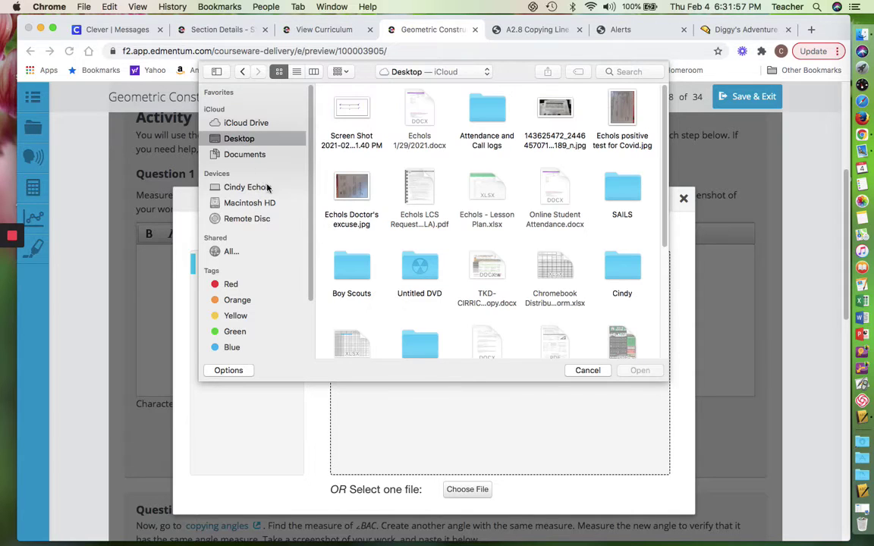
left_click(654, 370)
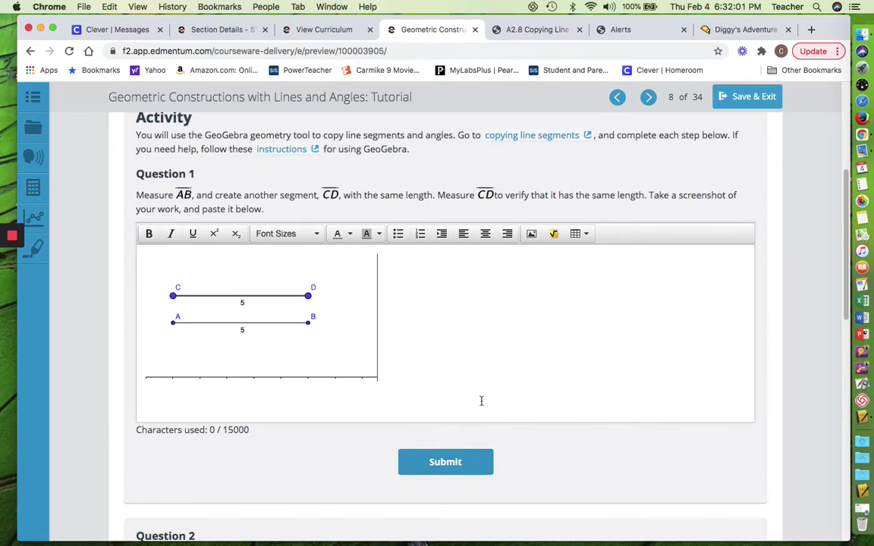
Step: Submit the Question 1 answer, review the sample answer and go to Question 2
left_click(447, 462)
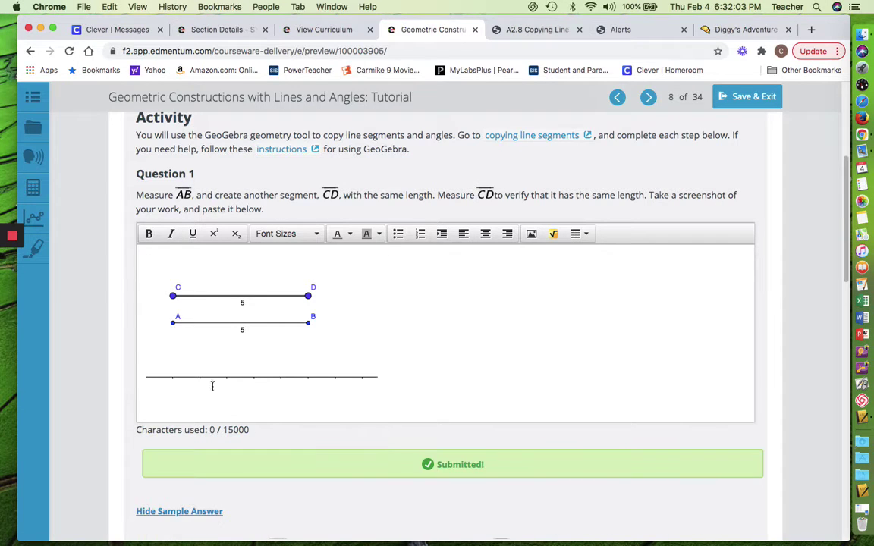
scroll(113, 332, "down", 3)
scroll(110, 335, "down", 10)
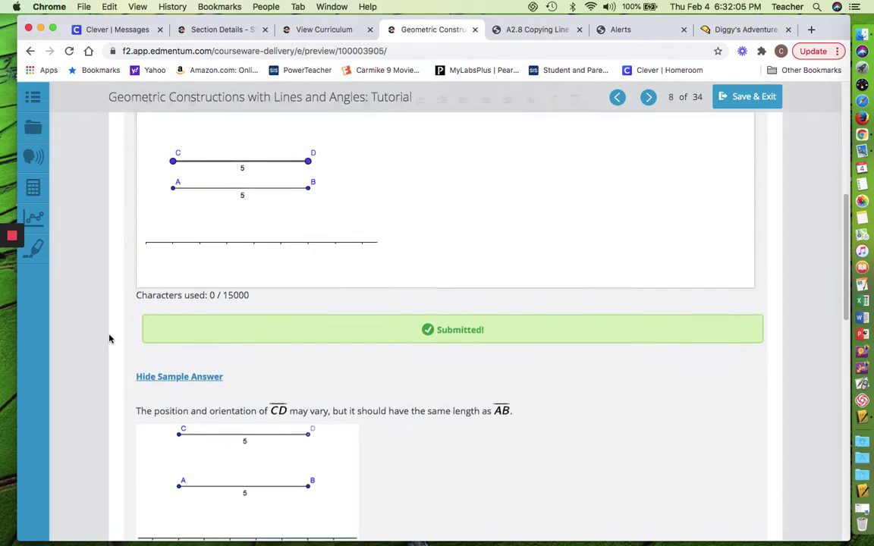
scroll(109, 339, "down", 7)
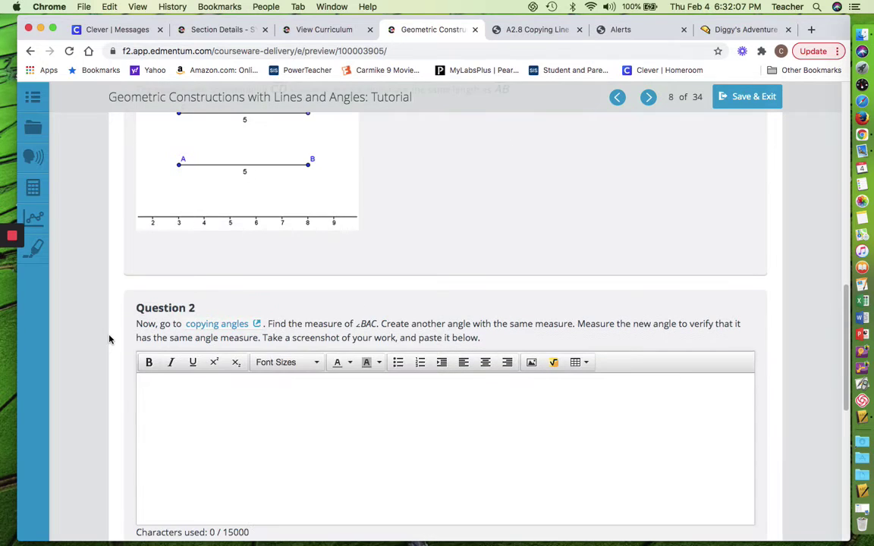
scroll(110, 339, "down", 1)
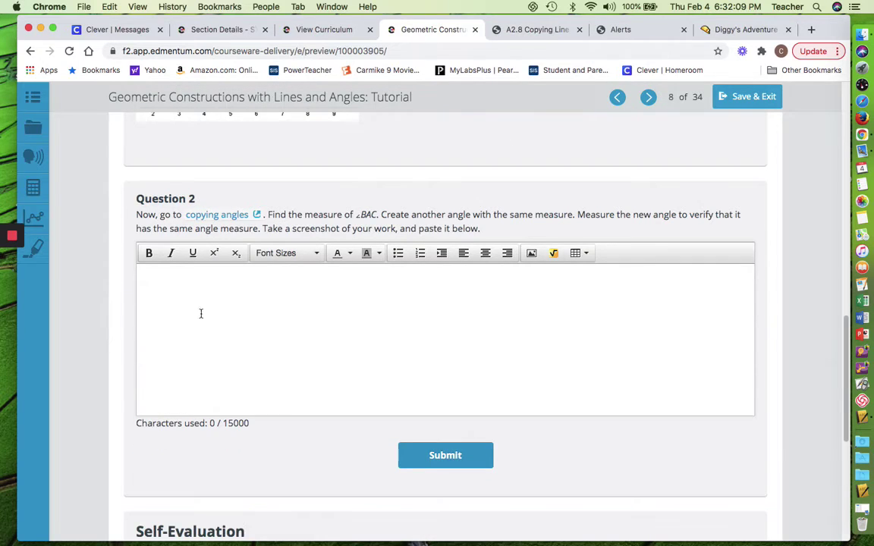
Step: Open the copying angles construction linked in Question 2 and close the earlier copying line segments page
left_click(216, 217)
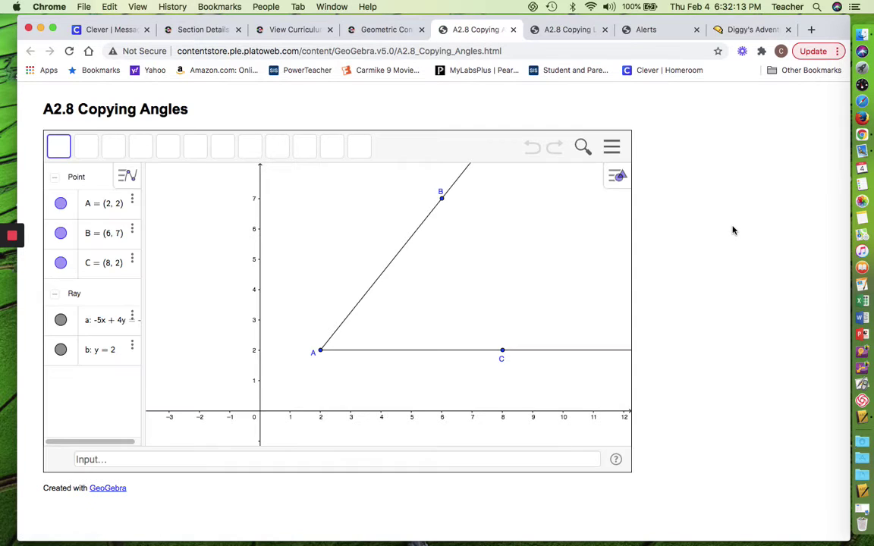
key("super+w")
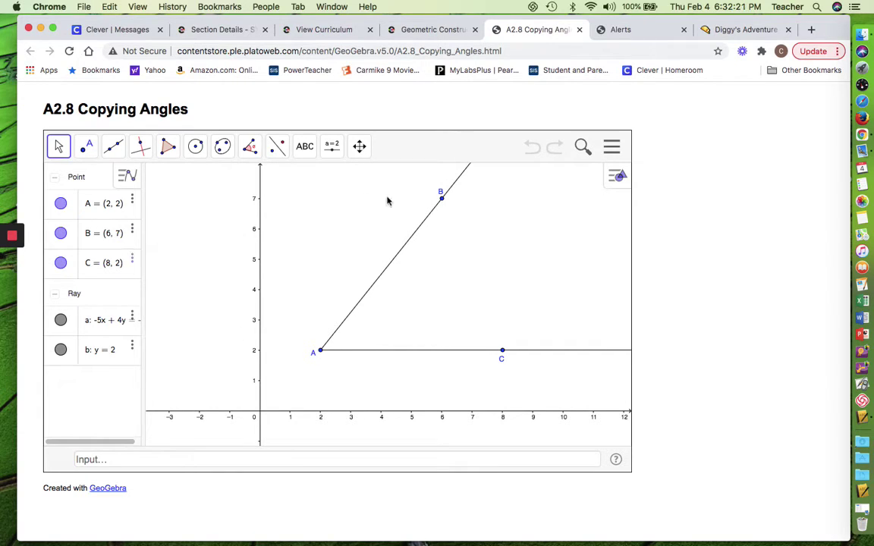
left_click(442, 30)
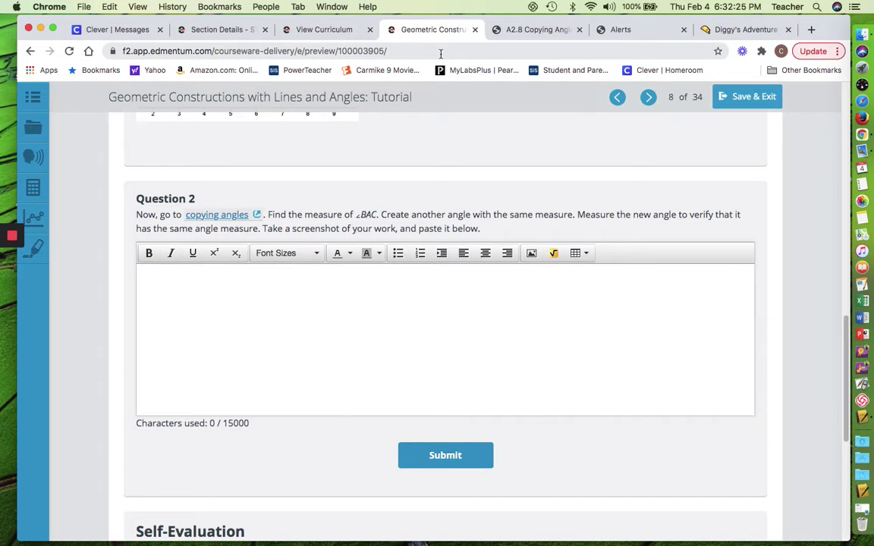
left_click(543, 31)
Step: Measure angle BAC with the Angle tool using points C, A and B
left_click(248, 145)
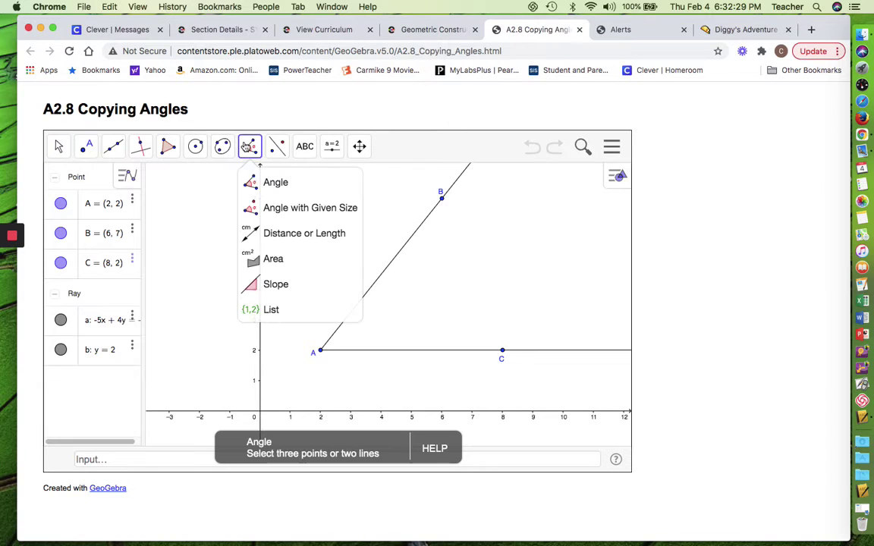
left_click(251, 181)
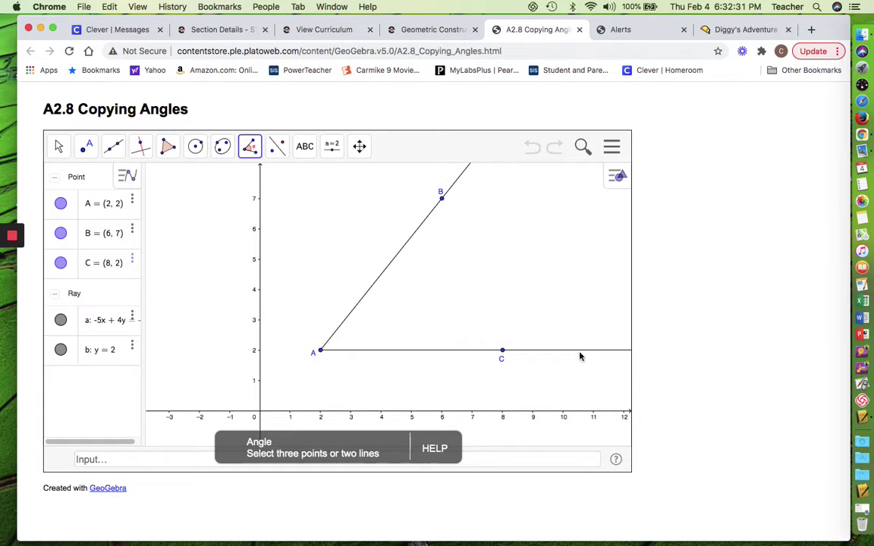
left_click(502, 351)
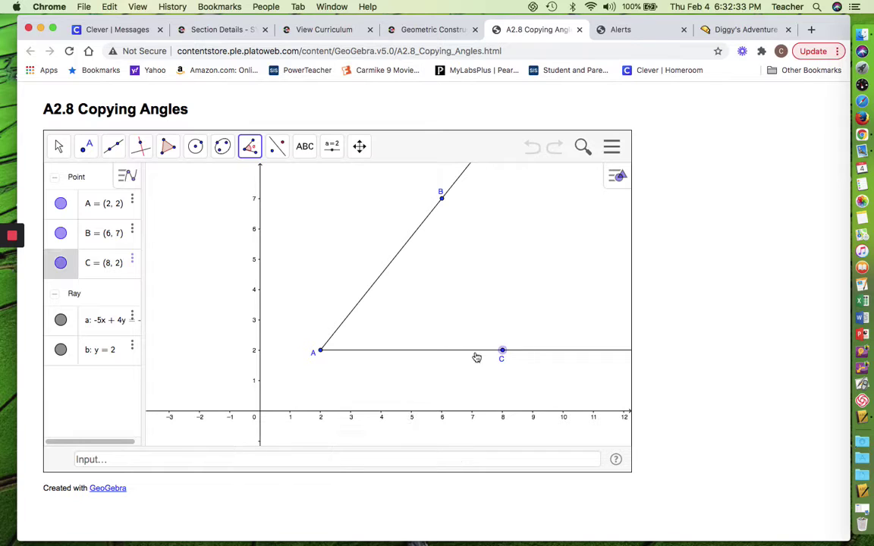
left_click(321, 351)
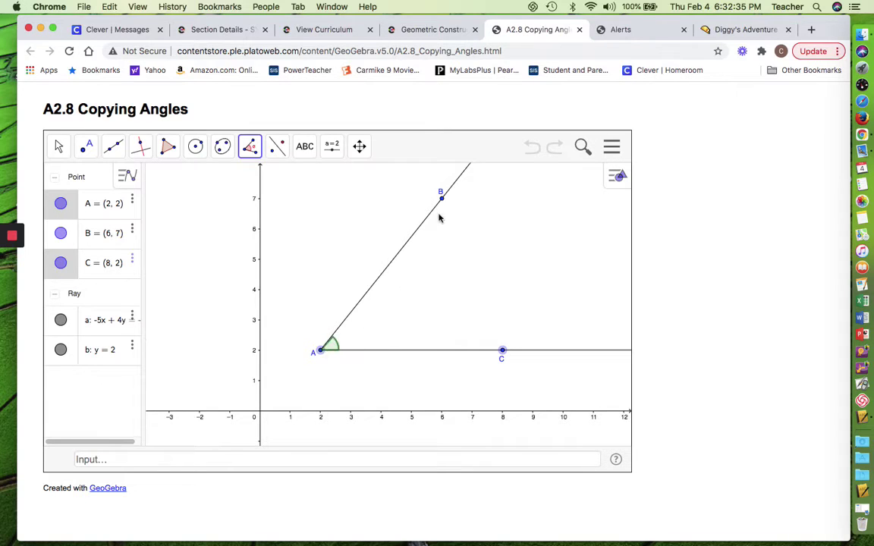
left_click(441, 197)
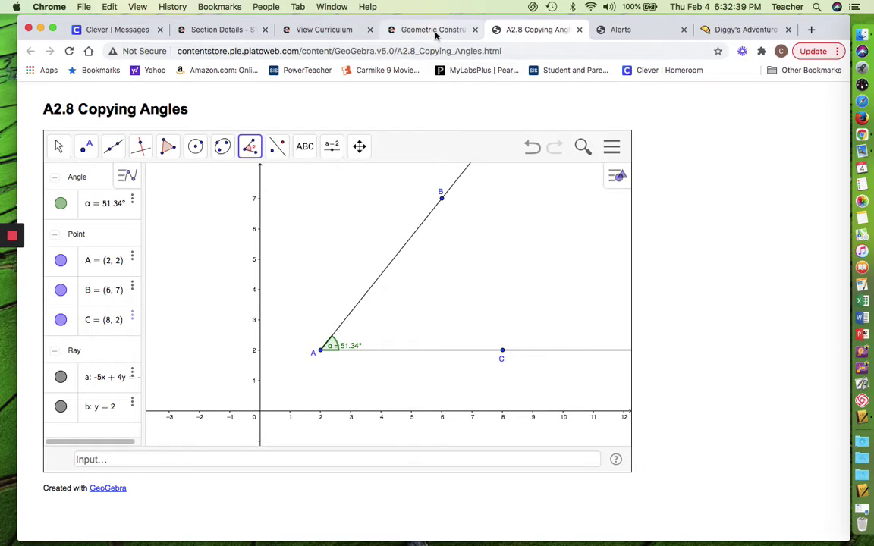
Step: Create a 51.34° counterclockwise angle with leg point C and vertex A using Angle with Given Size
left_click(396, 31)
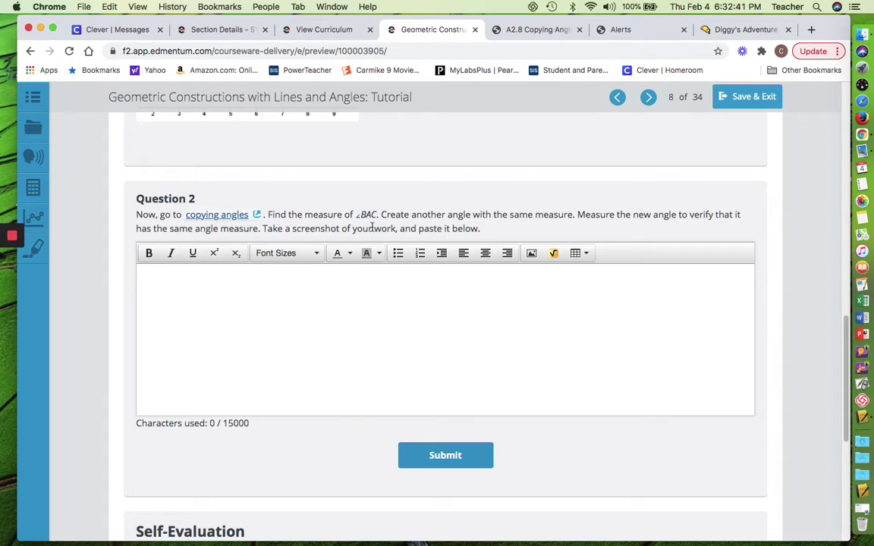
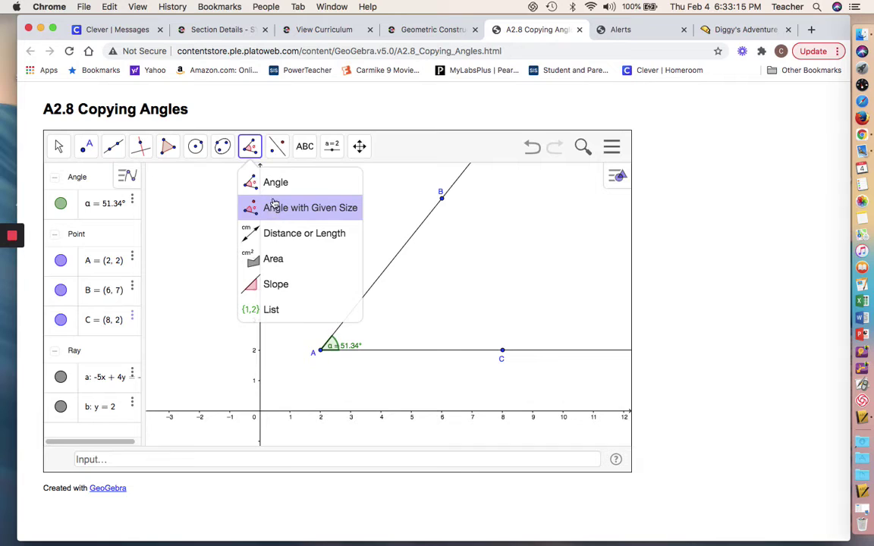
left_click(273, 210)
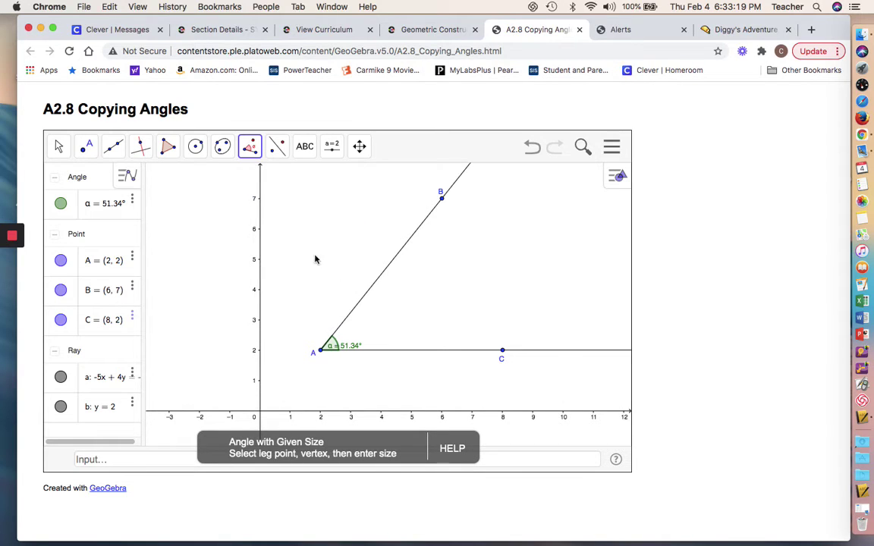
left_click(502, 353)
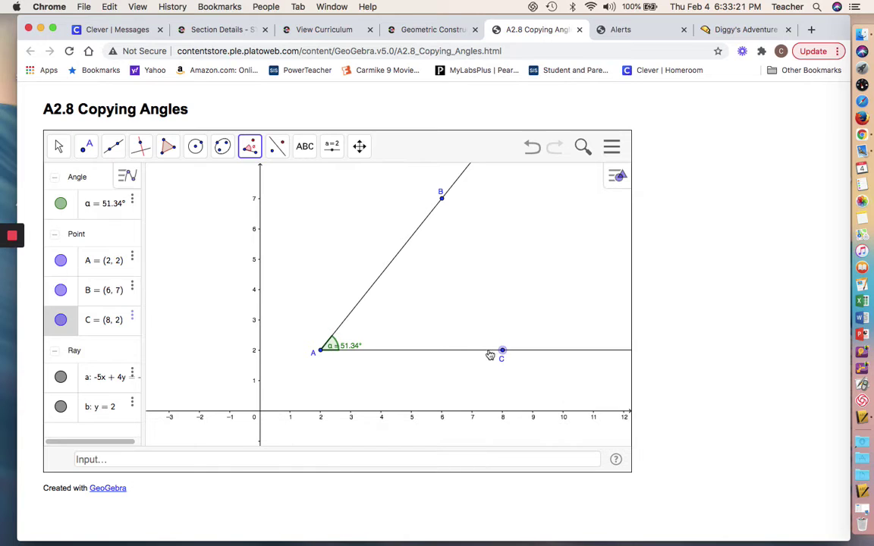
left_click(320, 352)
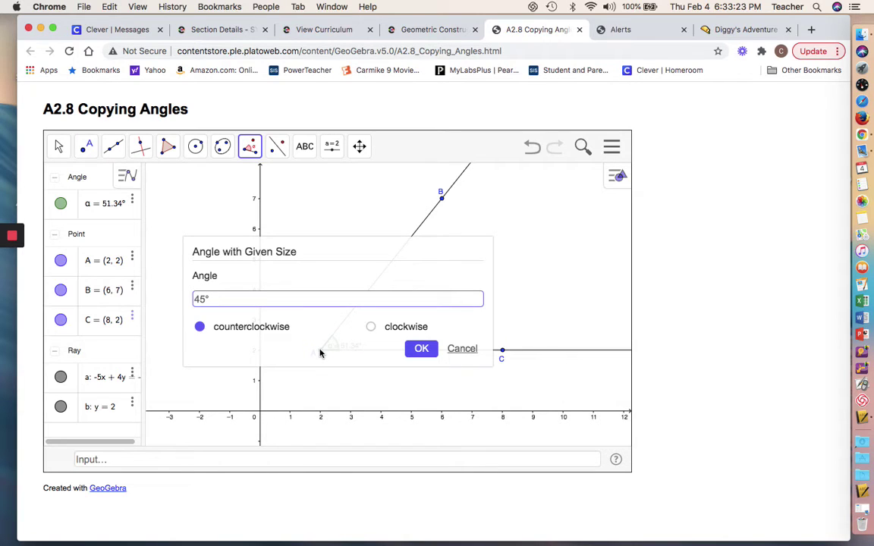
key("BackSpace")
key("BackSpace")
type("51")
left_click(423, 350)
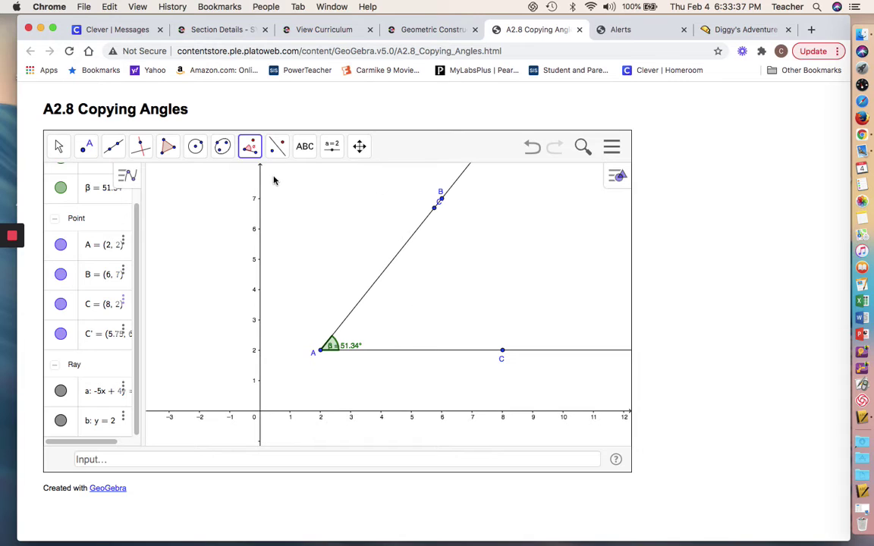
Step: Create a 51.34° clockwise angle with leg point C and vertex A using Angle with Given Size
left_click(250, 145)
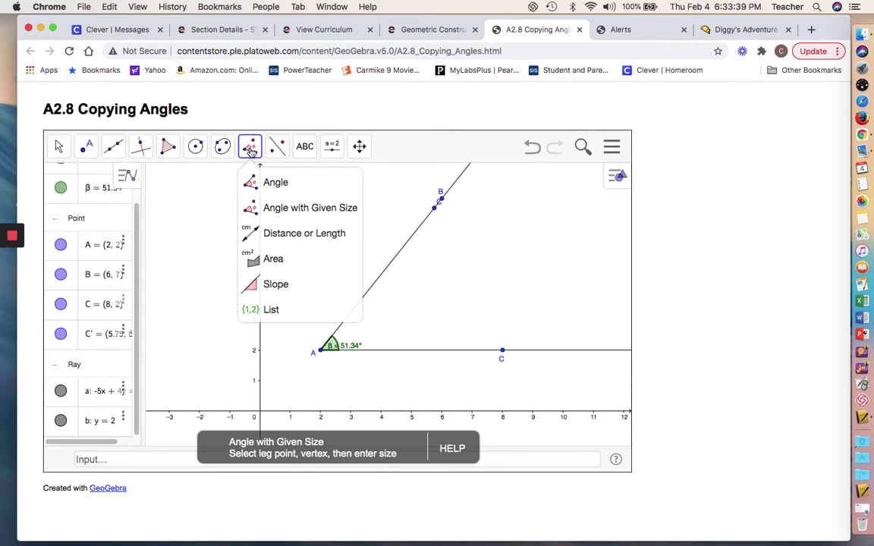
left_click(248, 206)
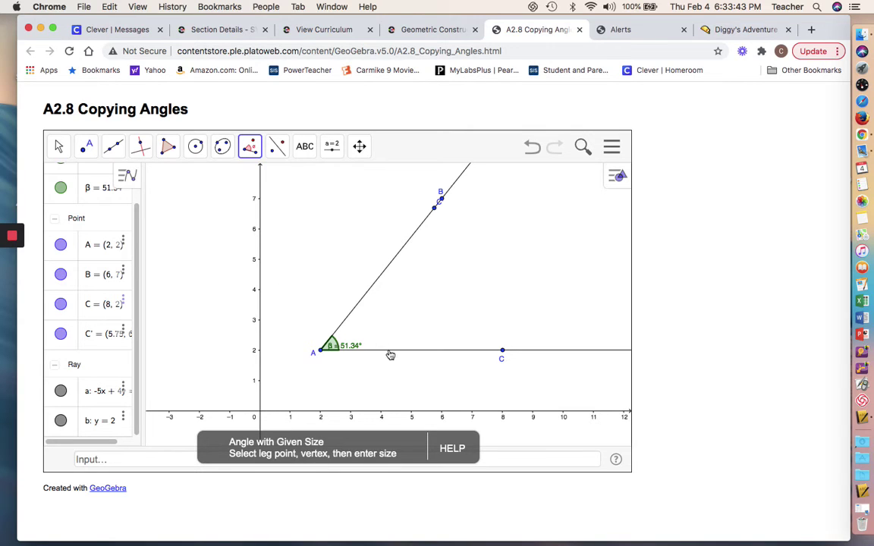
left_click(503, 353)
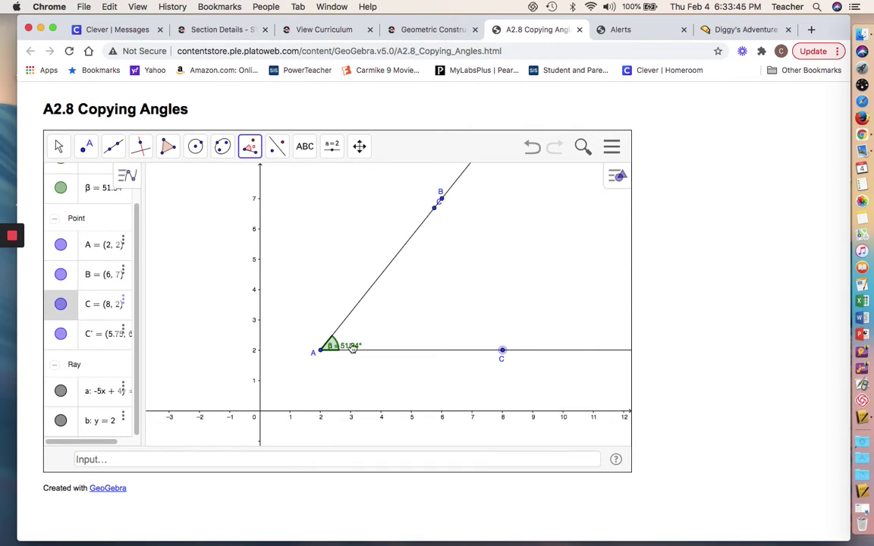
left_click(322, 351)
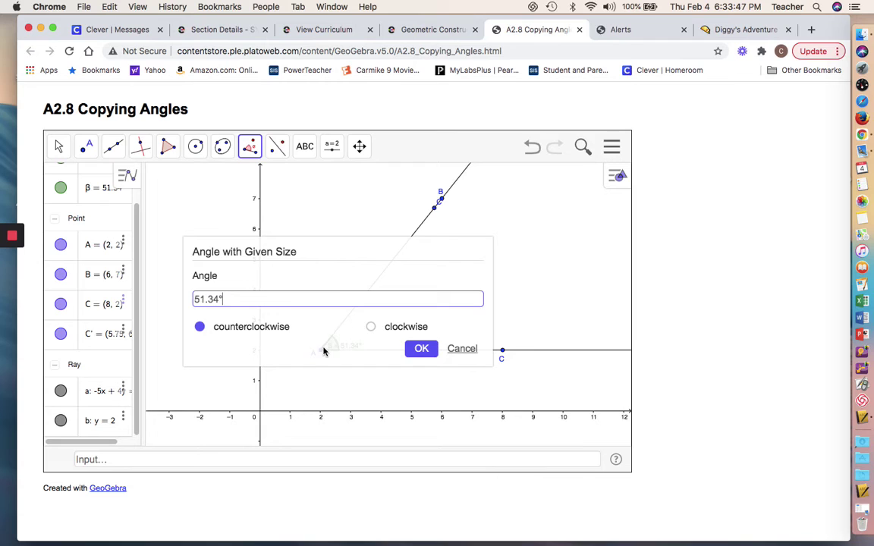
left_click(371, 327)
left_click(421, 348)
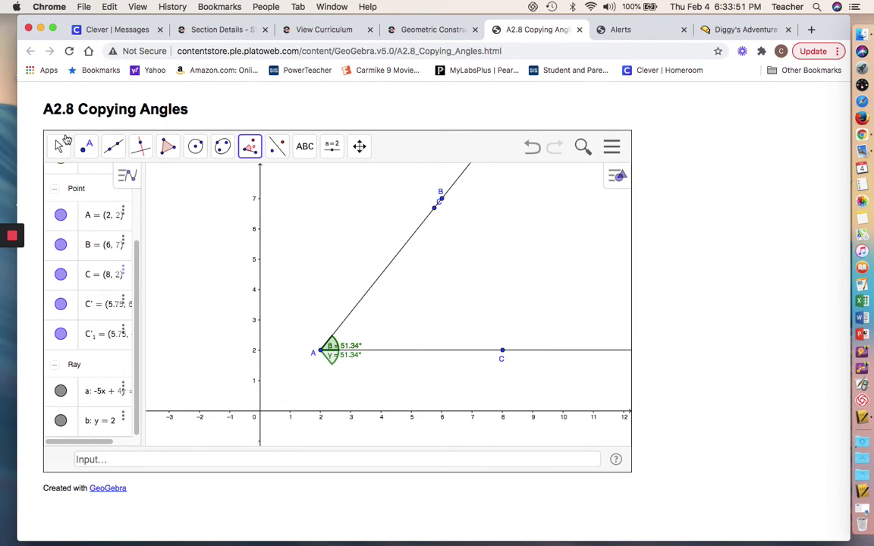
Step: Draw a ray from vertex A through point C'1 below the x-axis to complete the copied angle
left_click(59, 145)
left_click(76, 181)
scroll(226, 241, "down", 5)
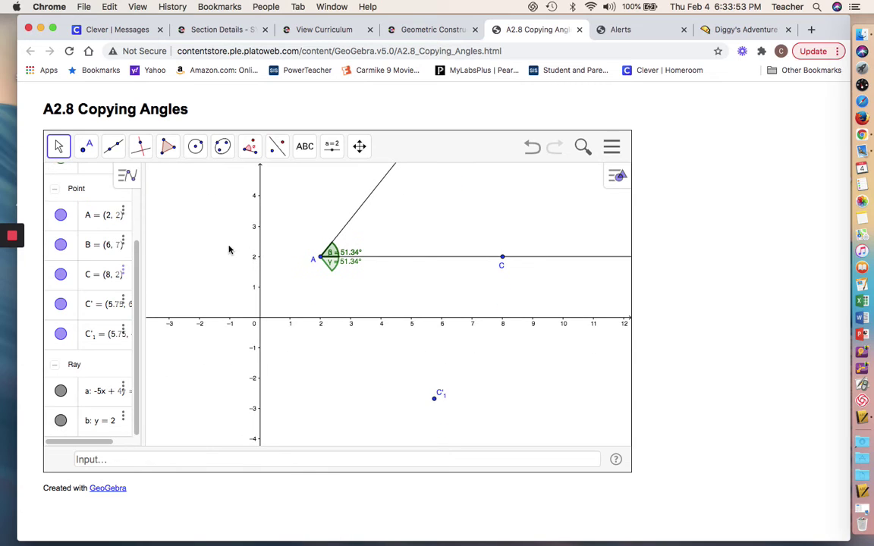
left_click(113, 146)
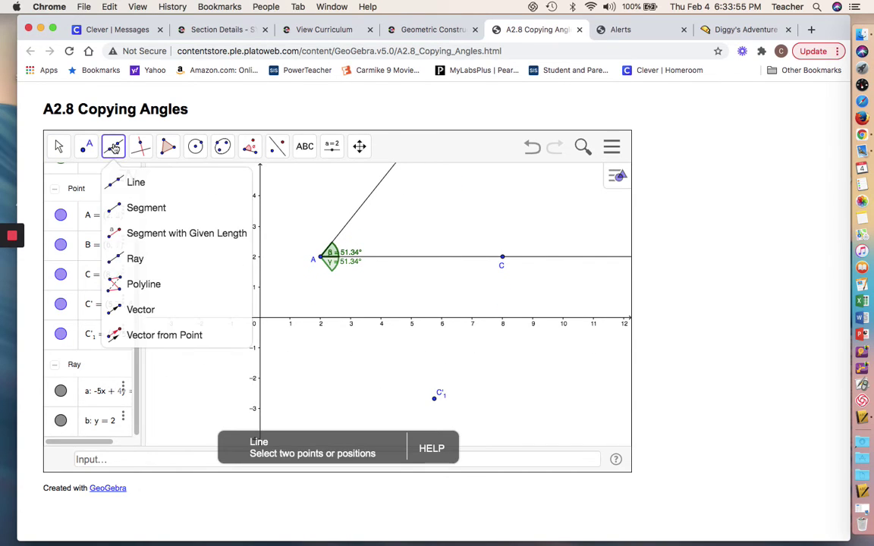
left_click(135, 258)
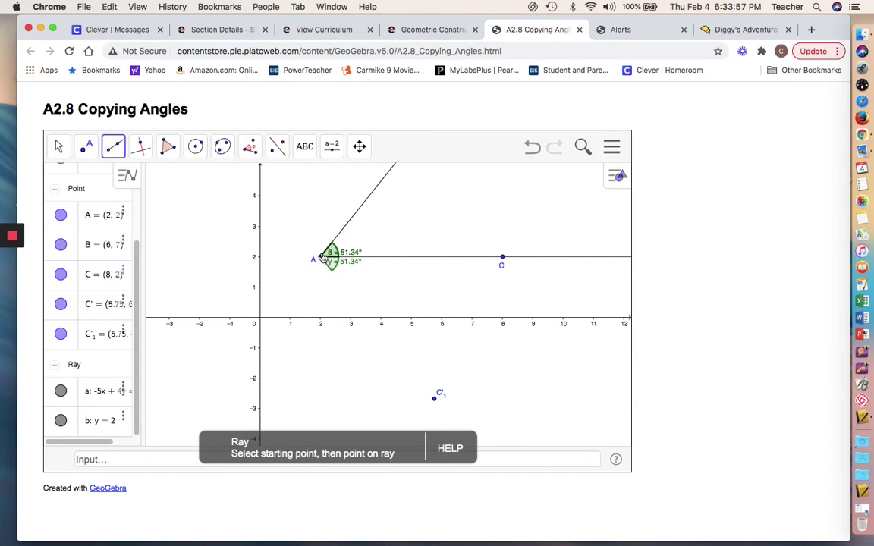
left_click(321, 258)
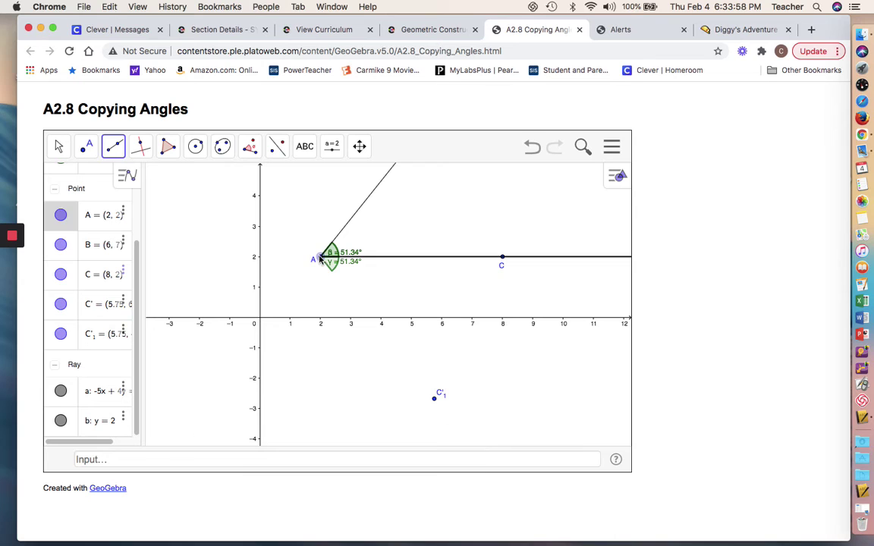
left_click(436, 401)
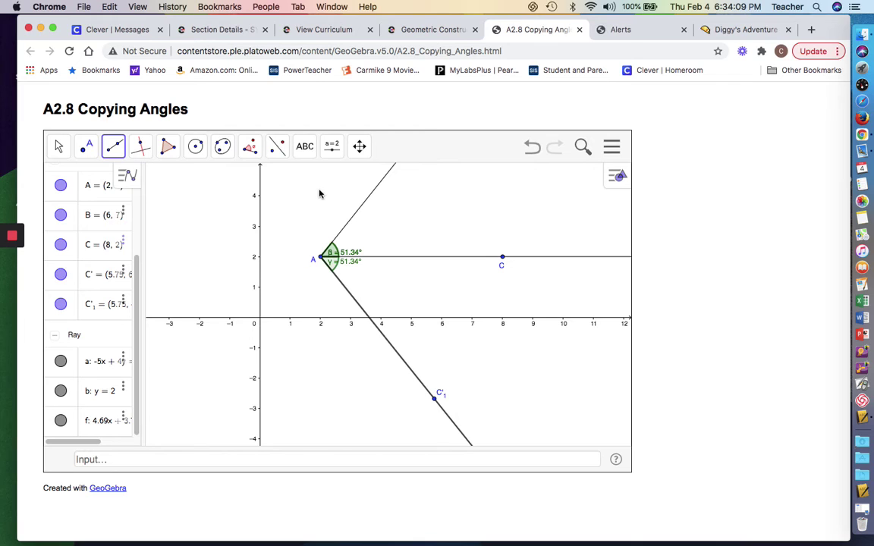
Step: Capture a screenshot of the two angles and insert the newest screenshot from the Desktop into the Question 2 answer
key("super+shift+4")
left_click_drag(247, 182, 523, 379)
left_click(414, 36)
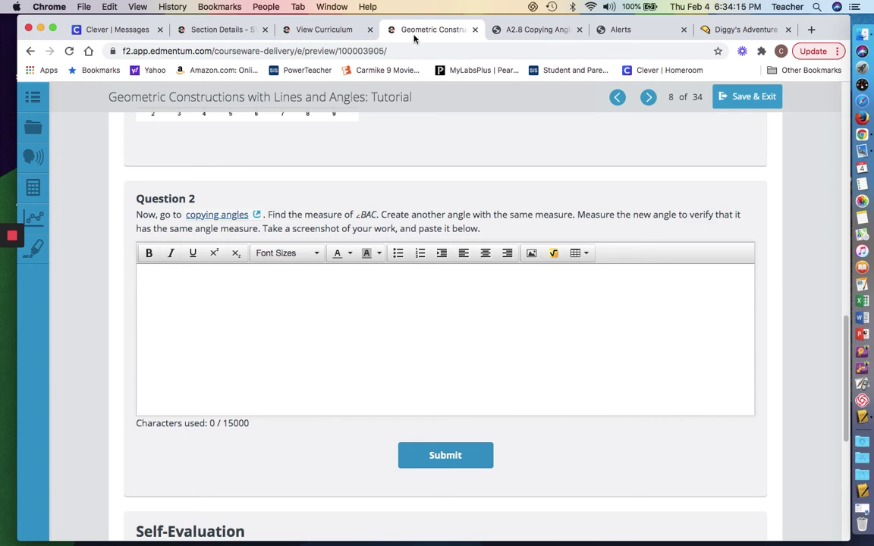
left_click(533, 254)
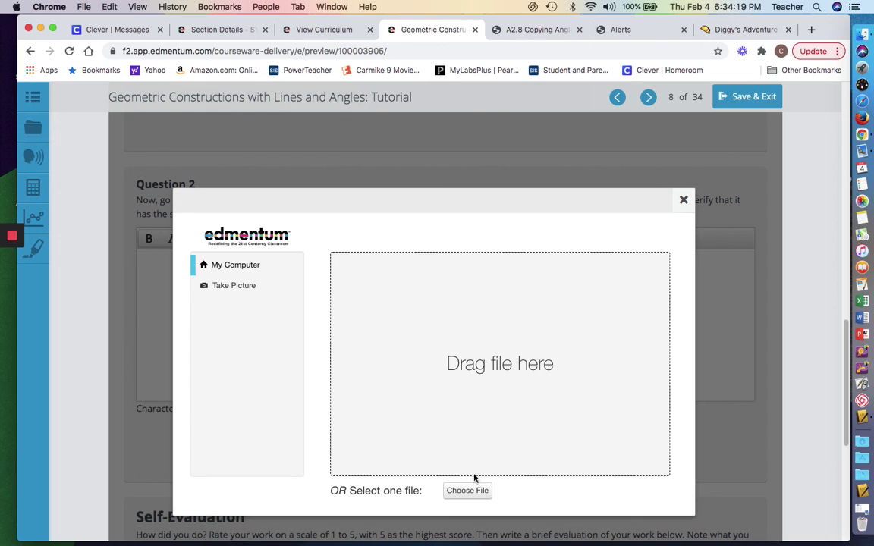
left_click(477, 491)
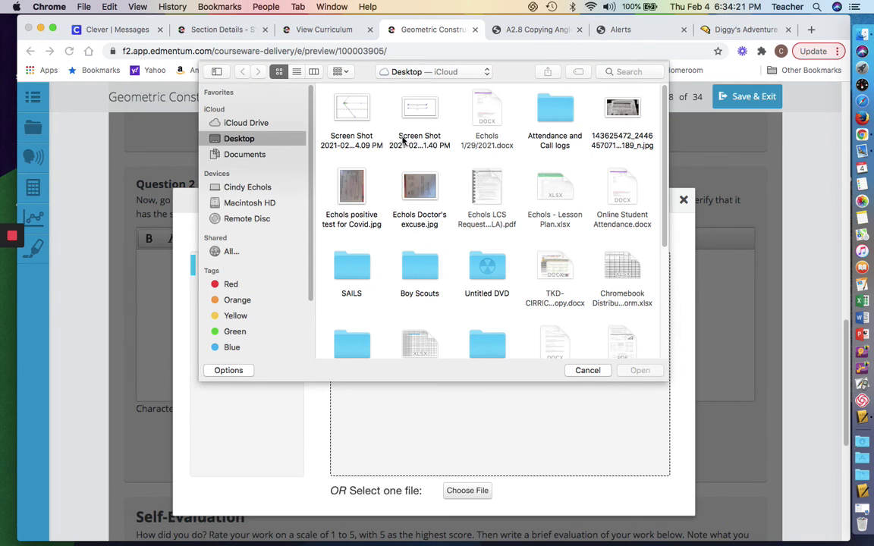
left_click(349, 113)
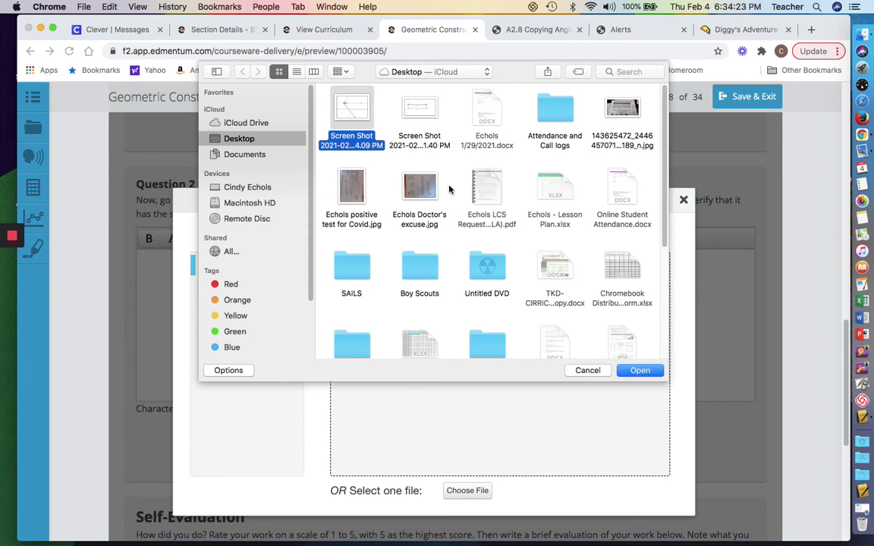
left_click(639, 370)
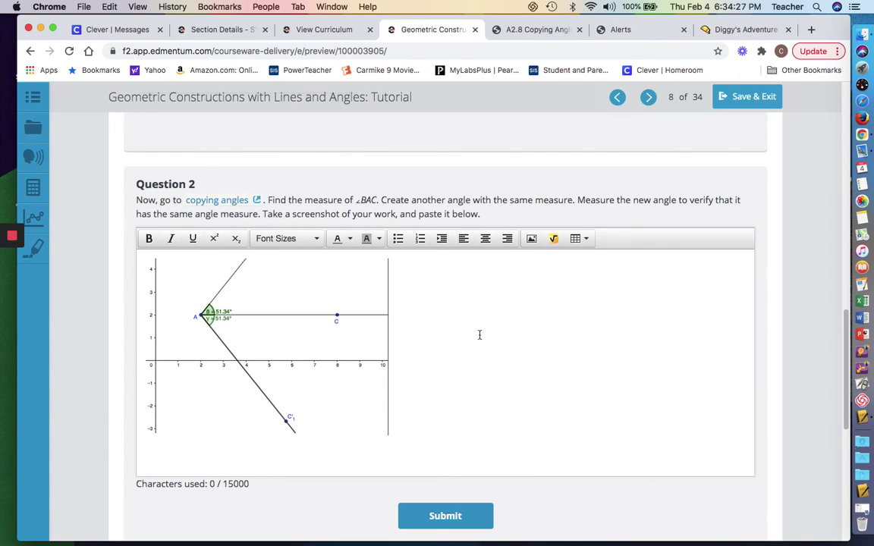
Step: Submit the Question 2 answer and review the sample answer for the copied angle
scroll(477, 334, "down", 2)
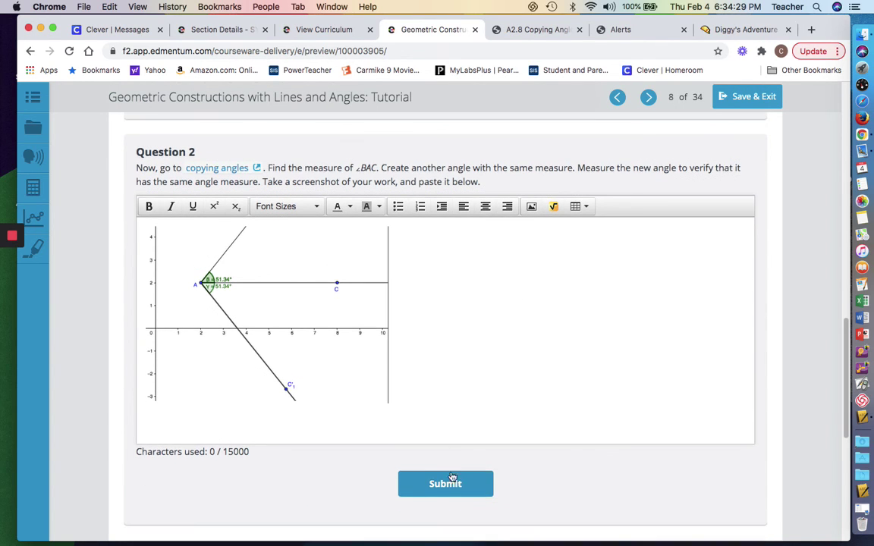
left_click(445, 489)
scroll(84, 328, "down", 3)
scroll(85, 331, "down", 6)
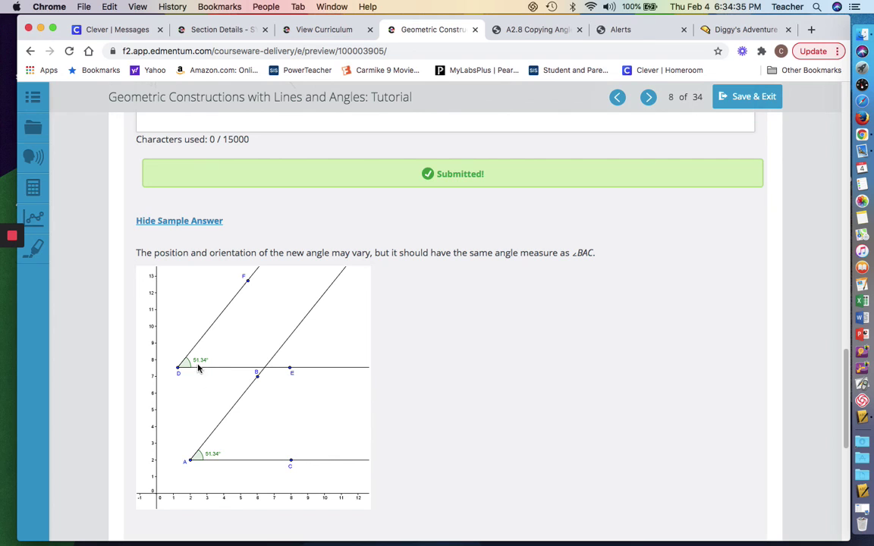
scroll(96, 348, "down", 4)
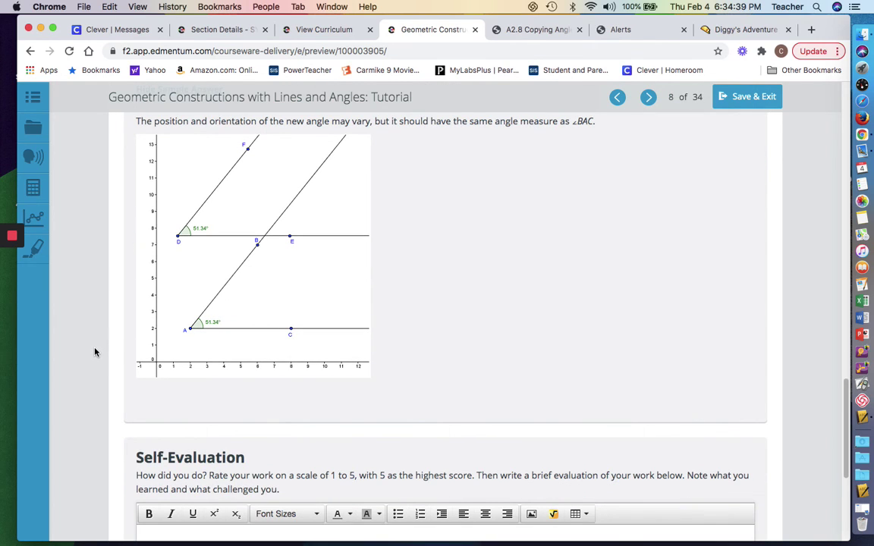
Step: Enter a rating of 5 in the Self-Evaluation answer
scroll(95, 351, "down", 1)
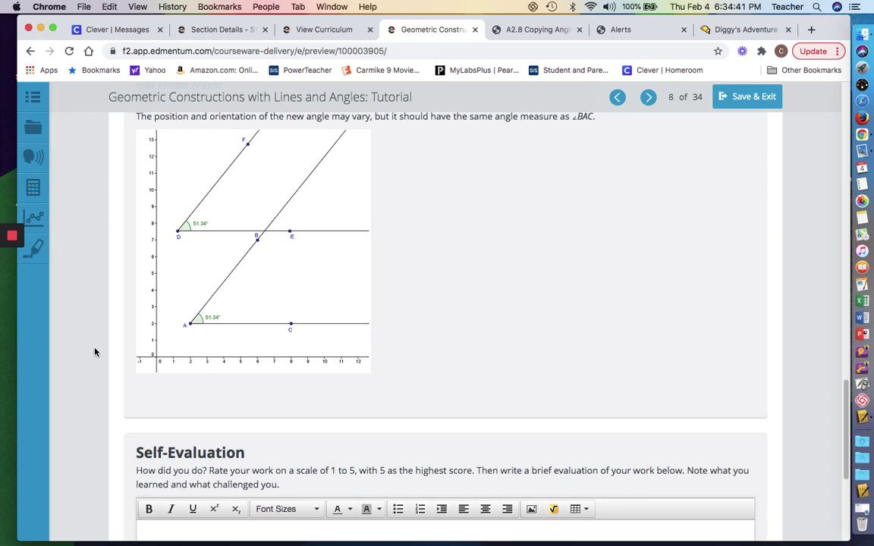
scroll(93, 352, "down", 3)
left_click(222, 439)
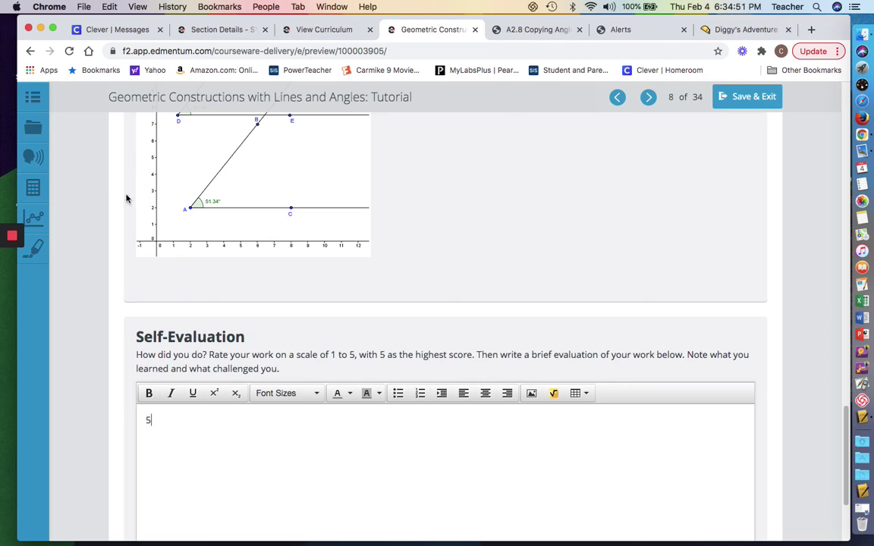
mouse_move(15, 236)
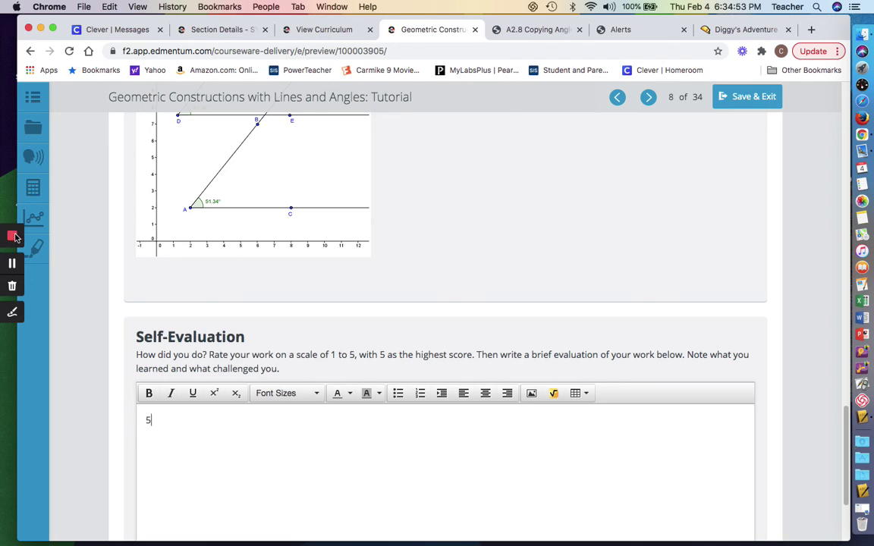